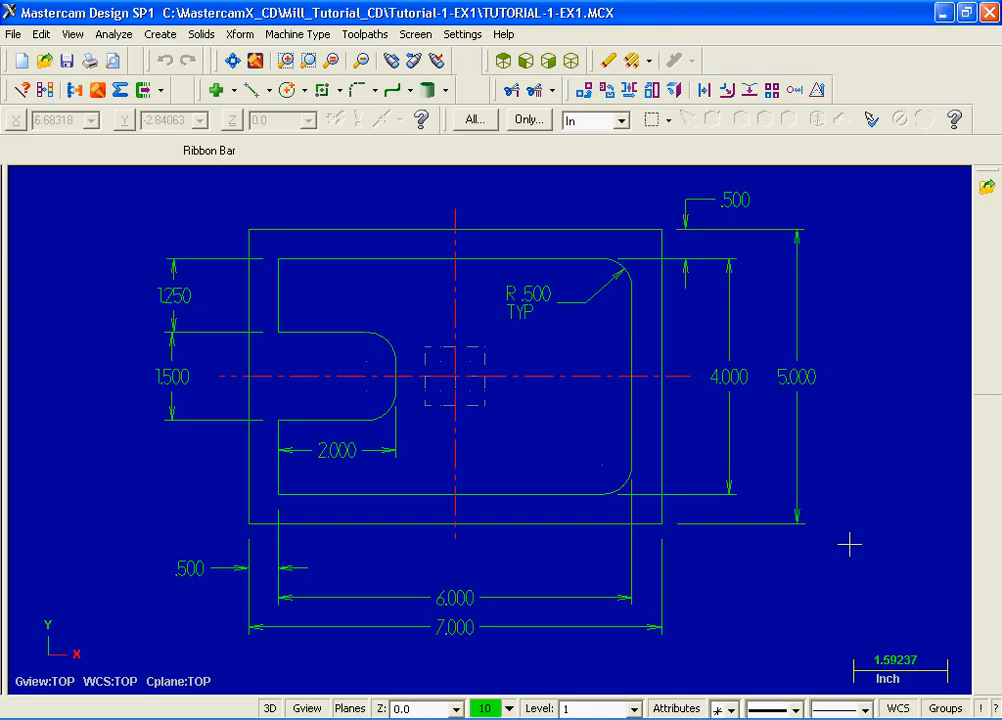
Step: Start a new drawing and set up a rectangle with width 7.0 and height 5.0
click(22, 62)
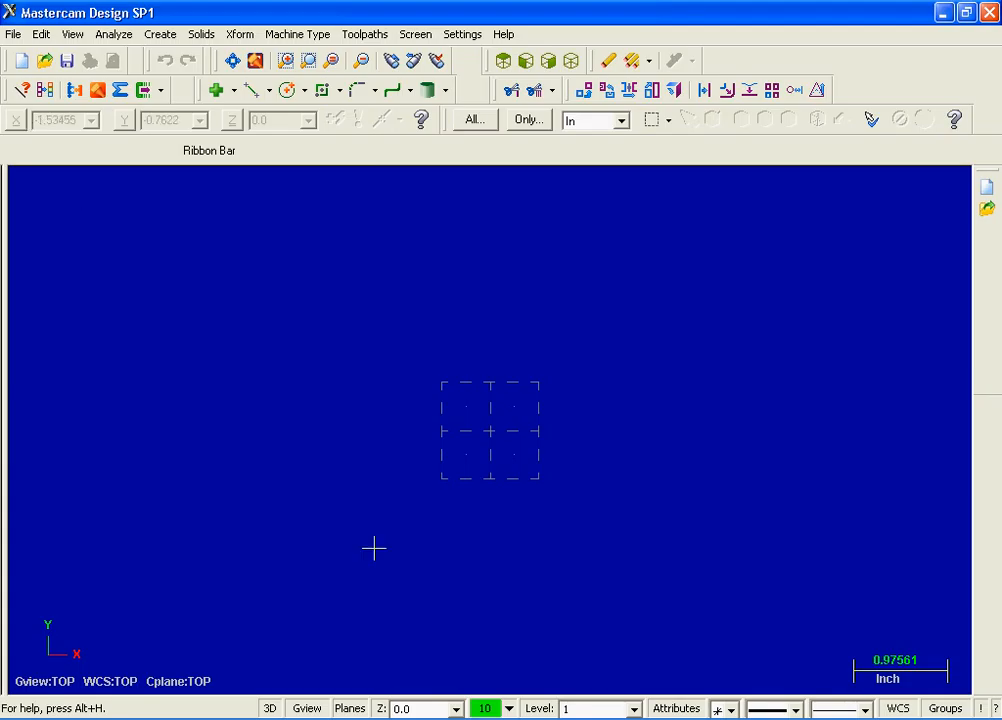
click(160, 35)
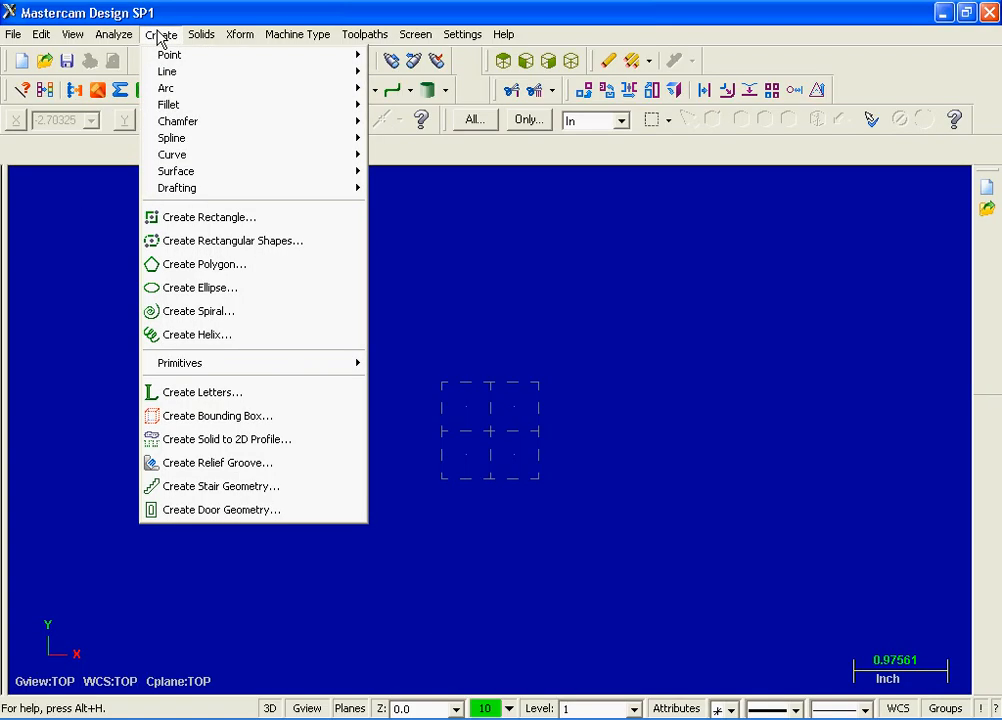
click(255, 217)
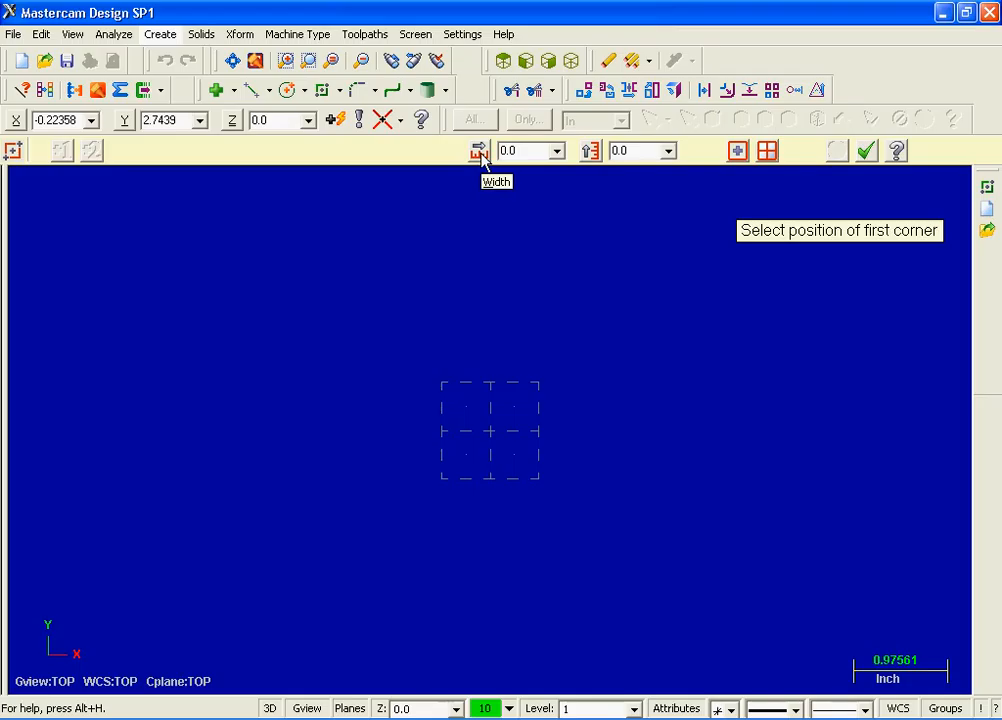
double_click(519, 151)
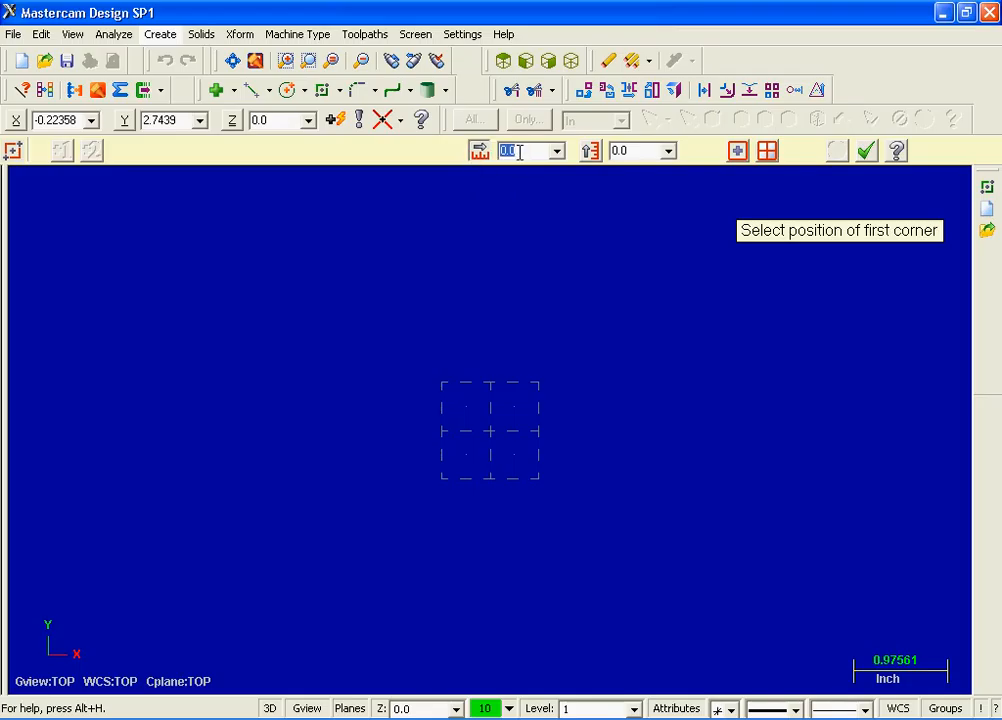
text(7.0)
key(Tab)
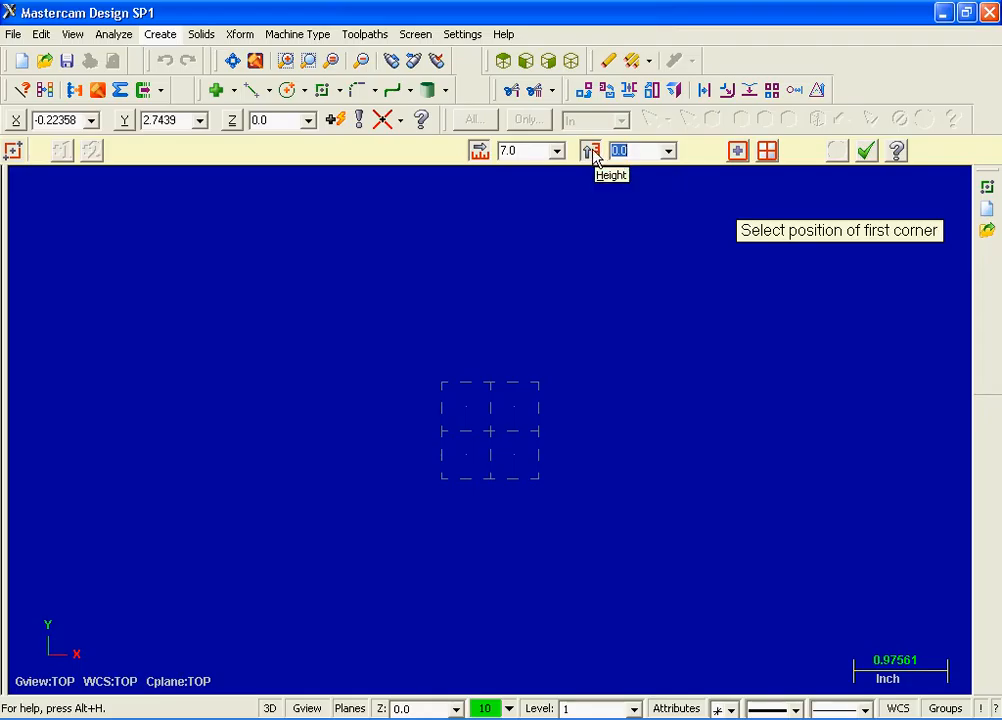
text(5)
key(Return)
Step: Anchor the 7.0 by 5.0 rectangle at its center and place it at 0,0
click(737, 152)
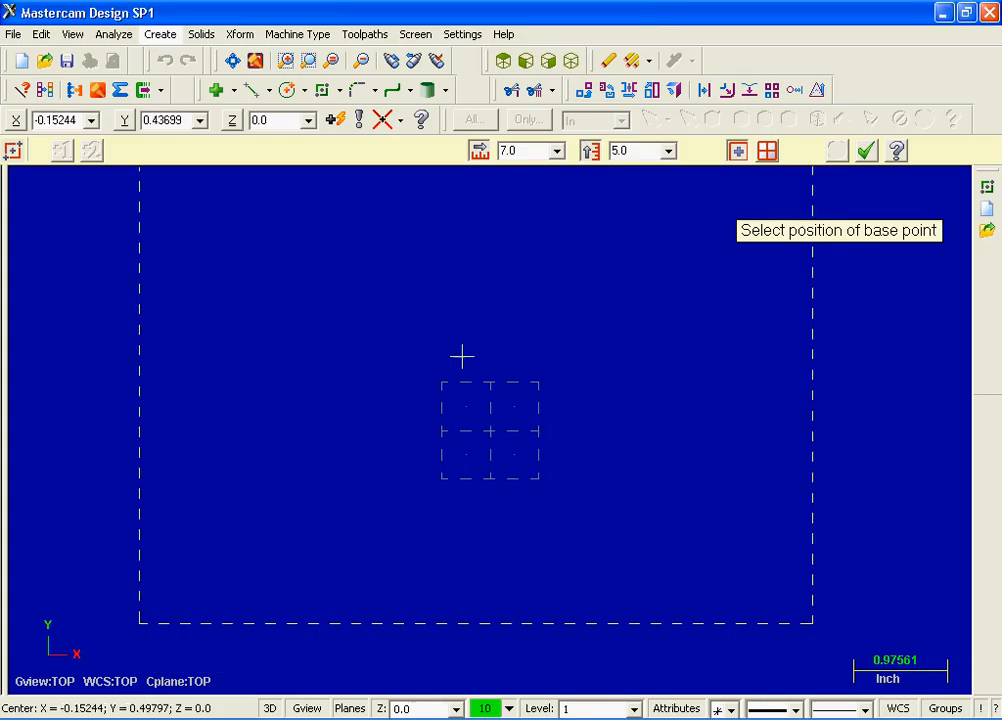
click(340, 121)
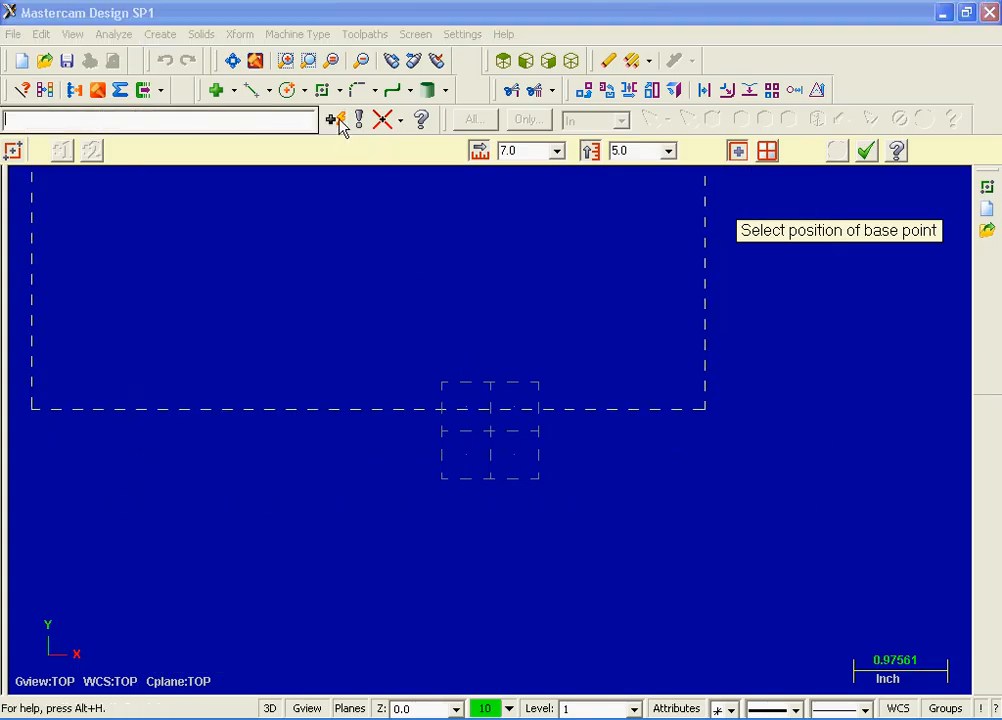
text(0,0)
key(Return)
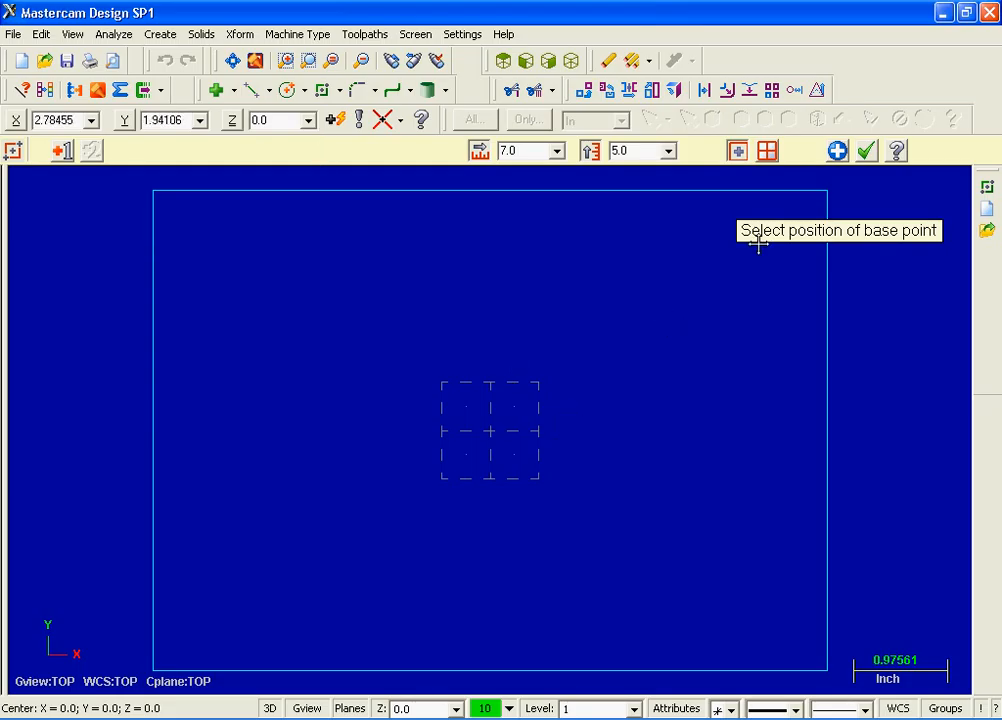
click(867, 152)
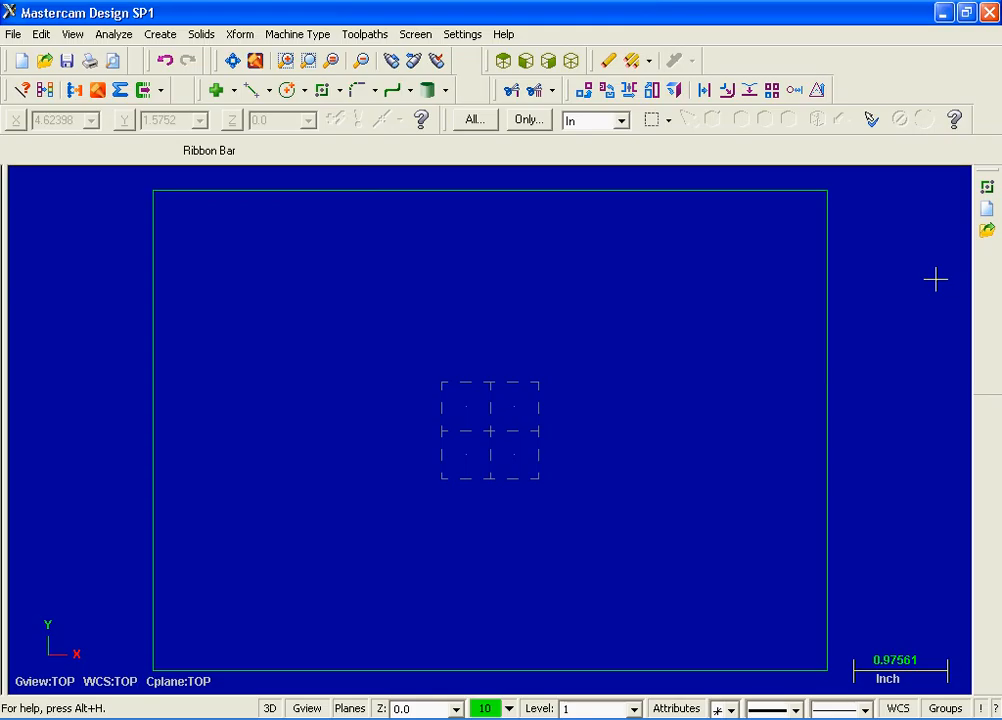
Step: Set up a rectangular shape with width 6.0, height 4.0 and corner fillet radius 0.5, using the expanded options
click(161, 35)
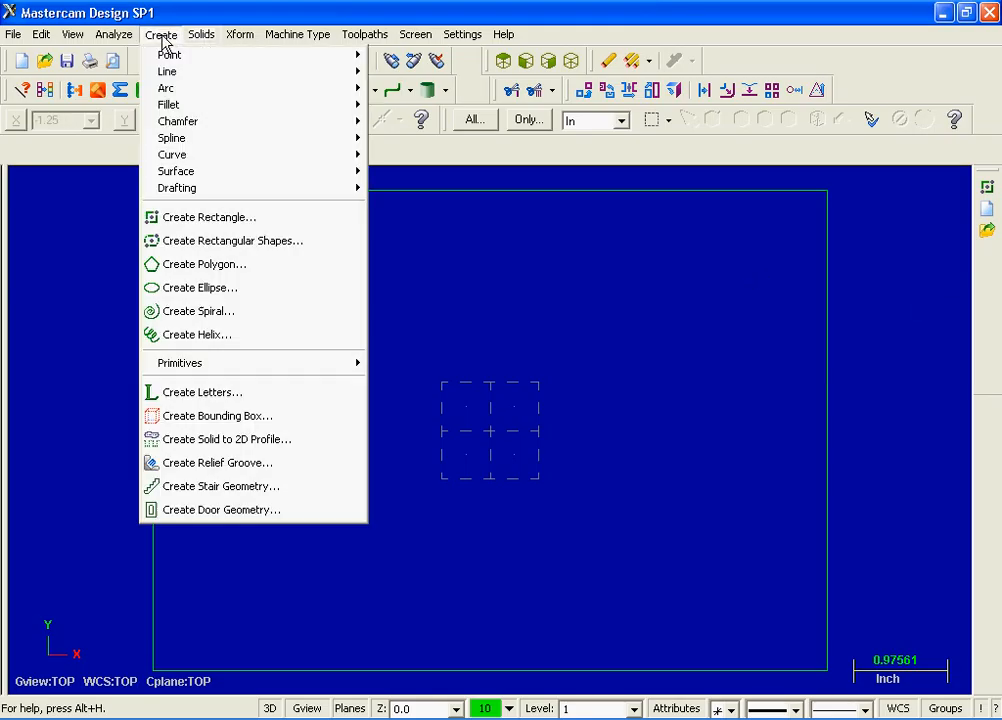
click(308, 244)
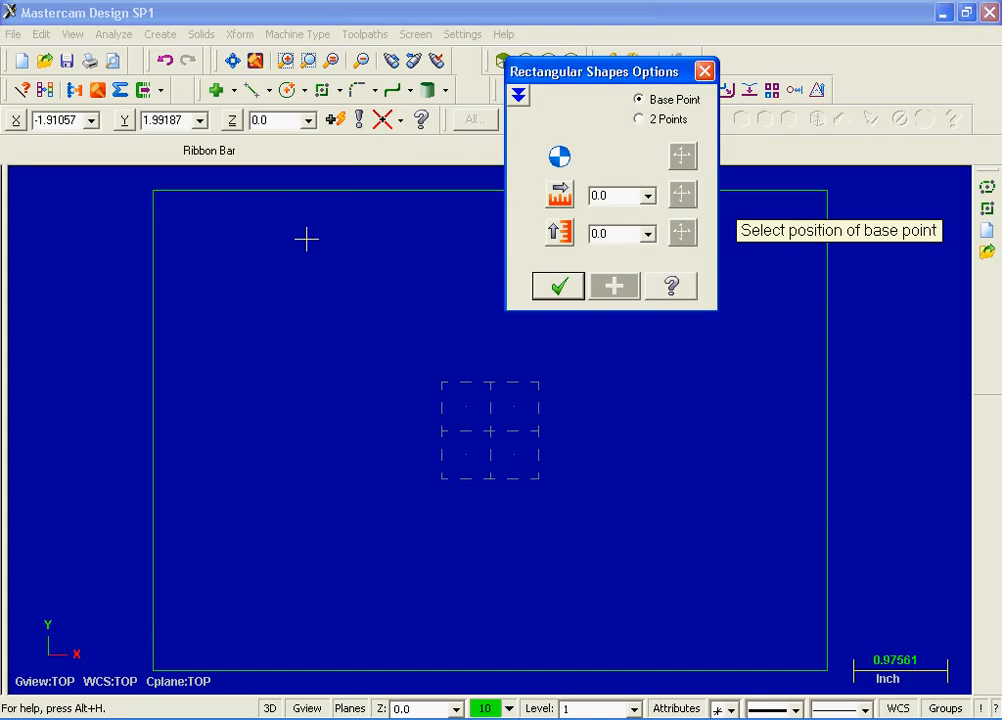
drag(618, 80, 151, 86)
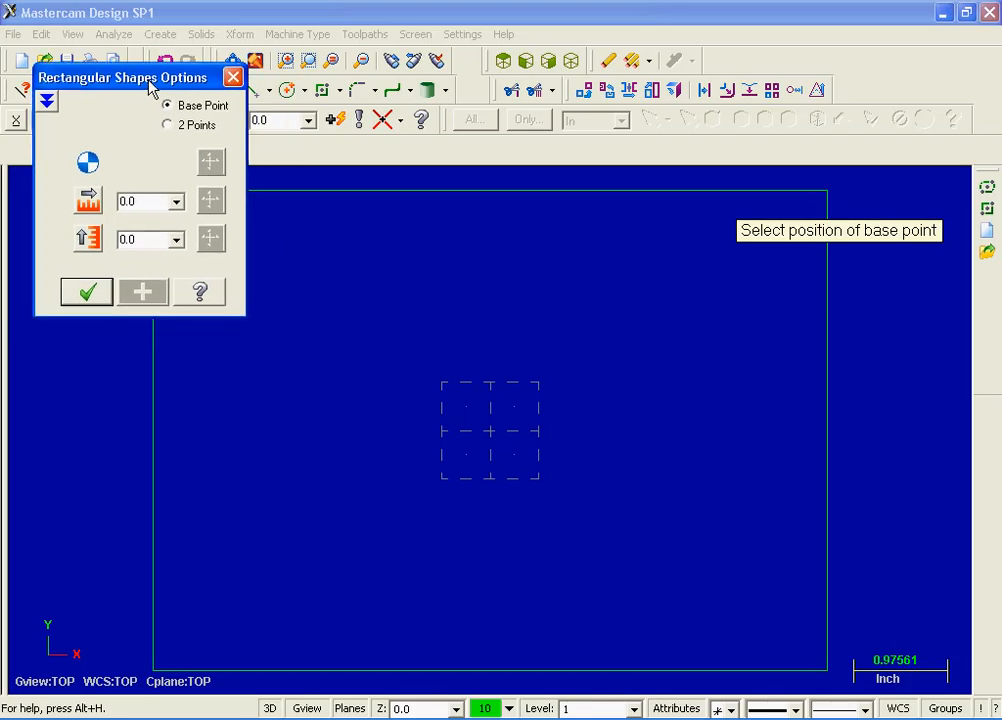
click(48, 104)
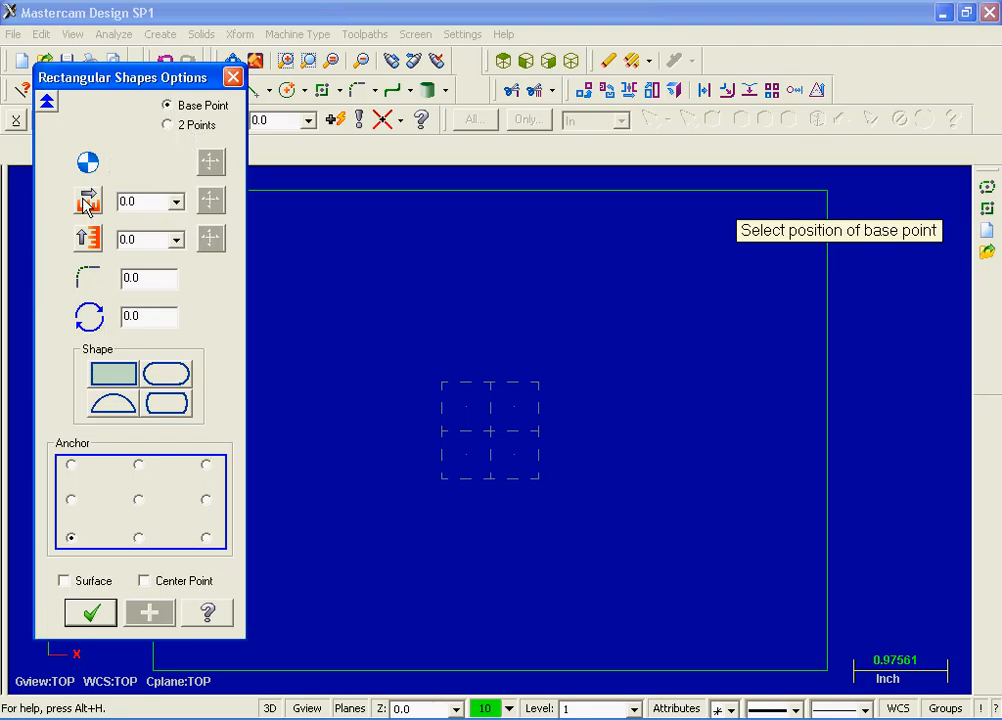
double_click(137, 202)
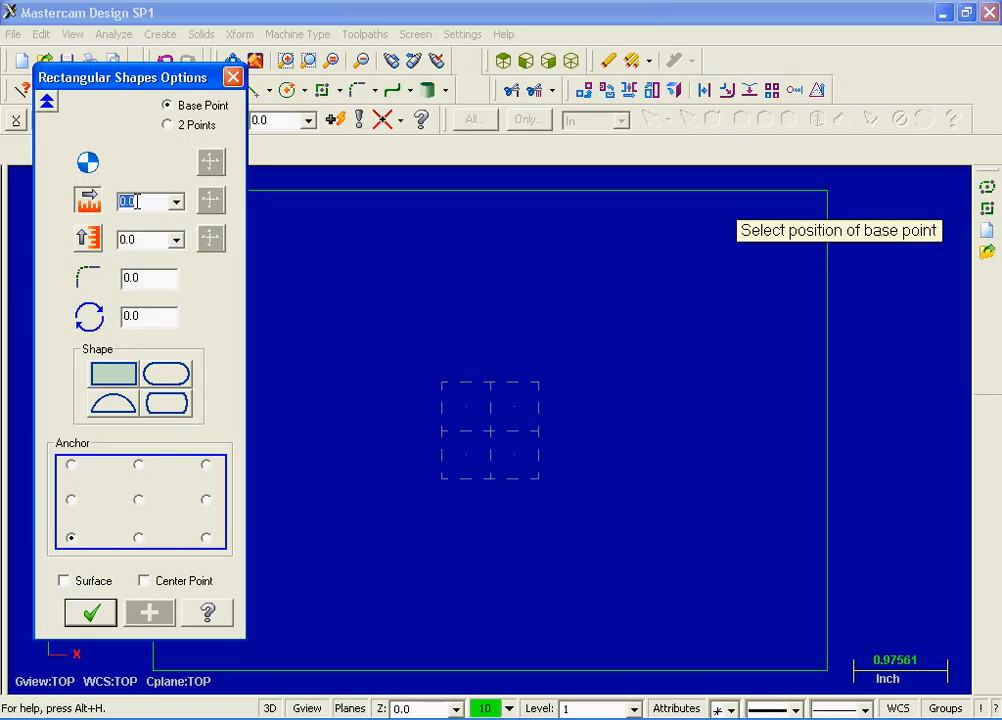
text(6.0)
click(150, 240)
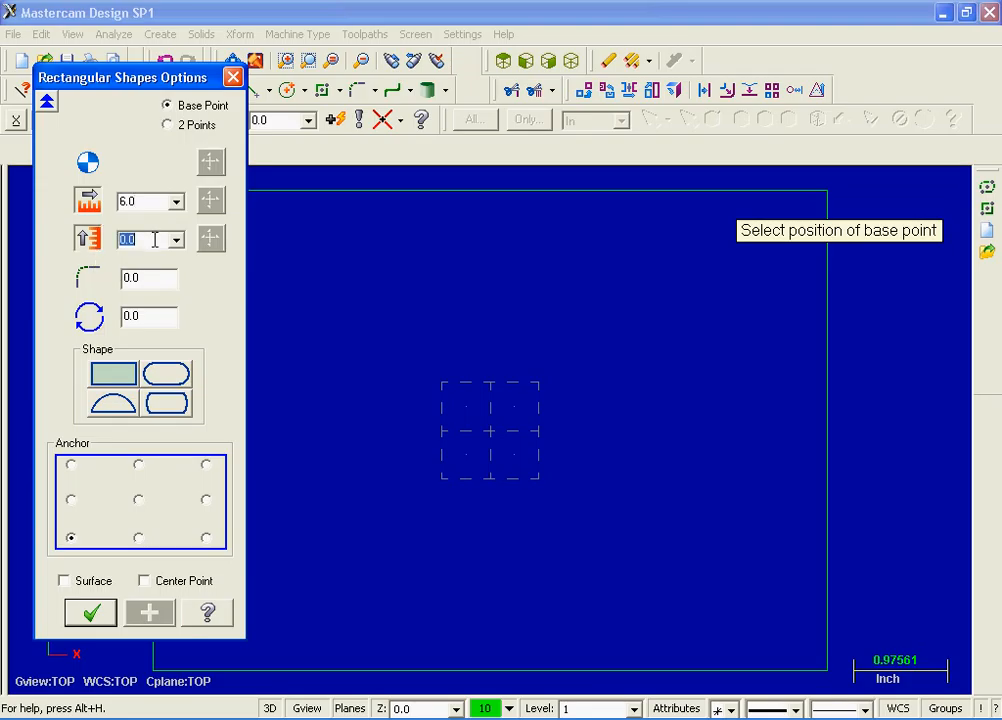
text(4.0)
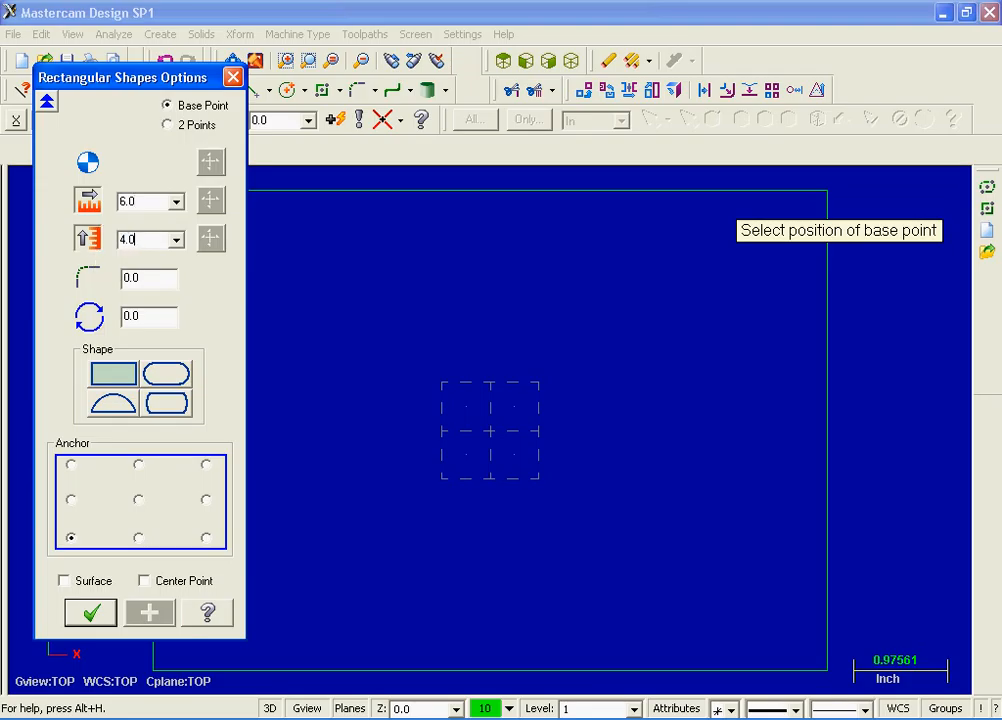
click(131, 280)
text(.50)
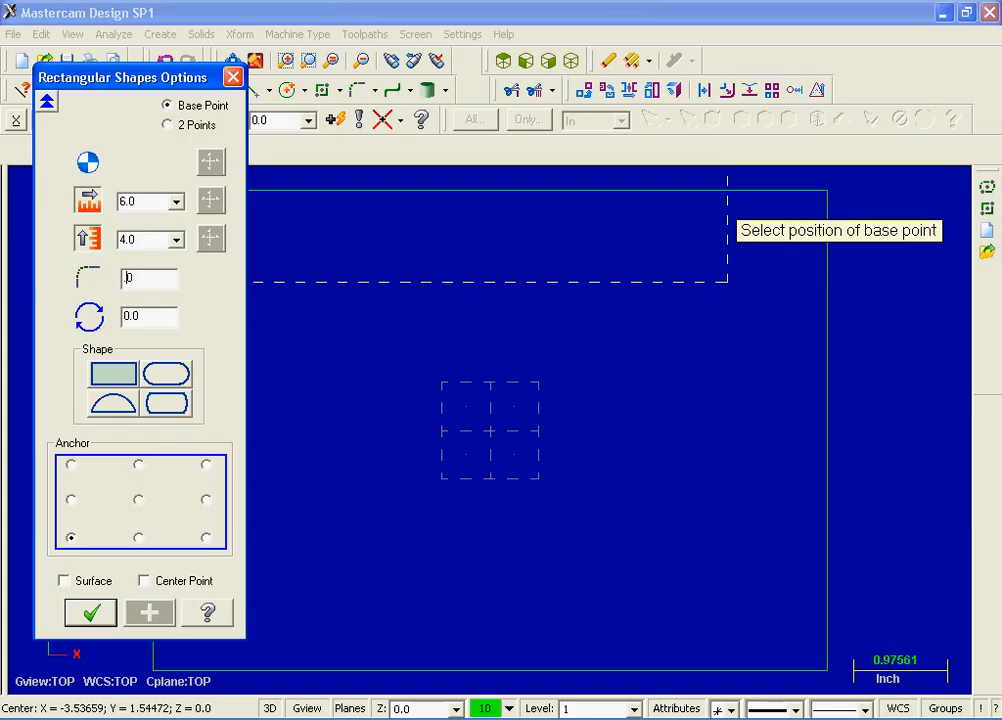
key(Return)
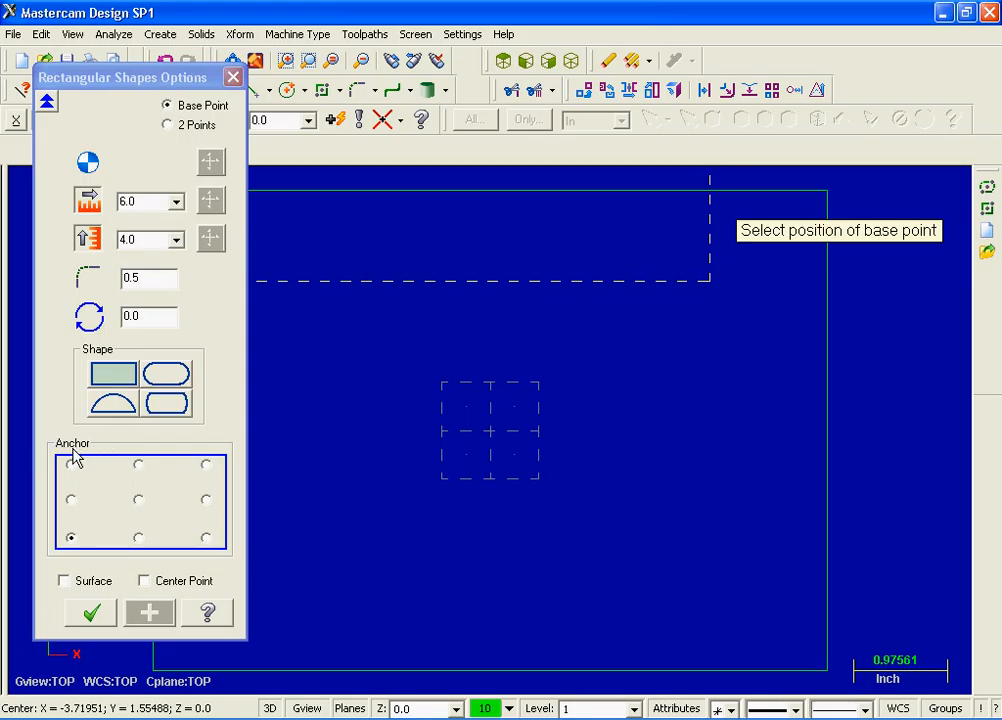
Step: Anchor the 6.0 by 4.0 rounded rectangle at its center and place it on the origin
click(139, 500)
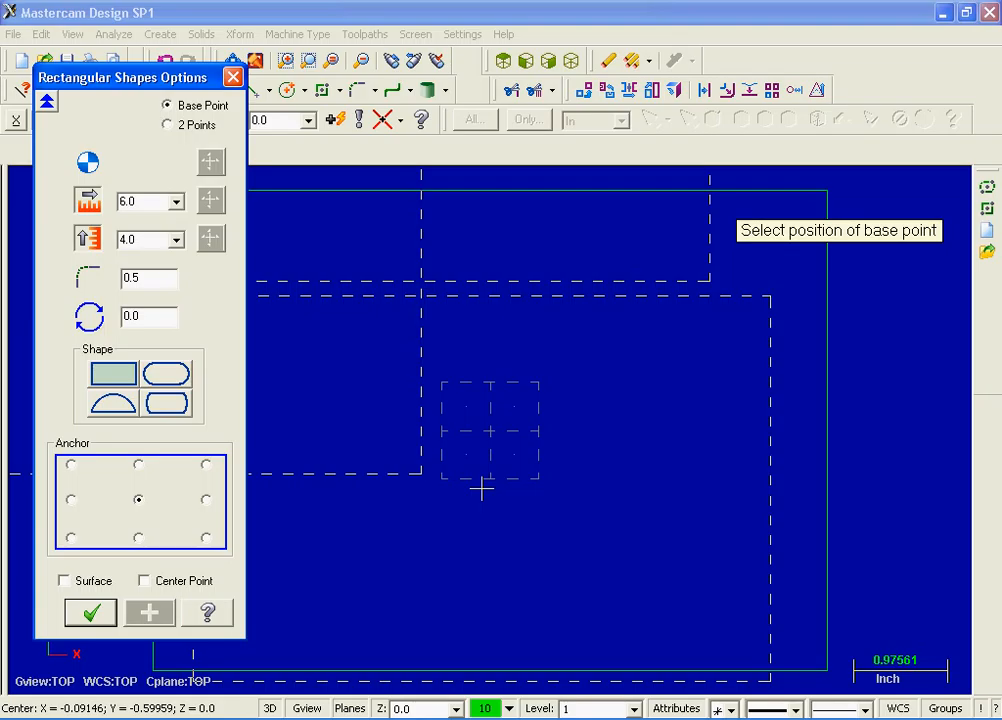
click(403, 120)
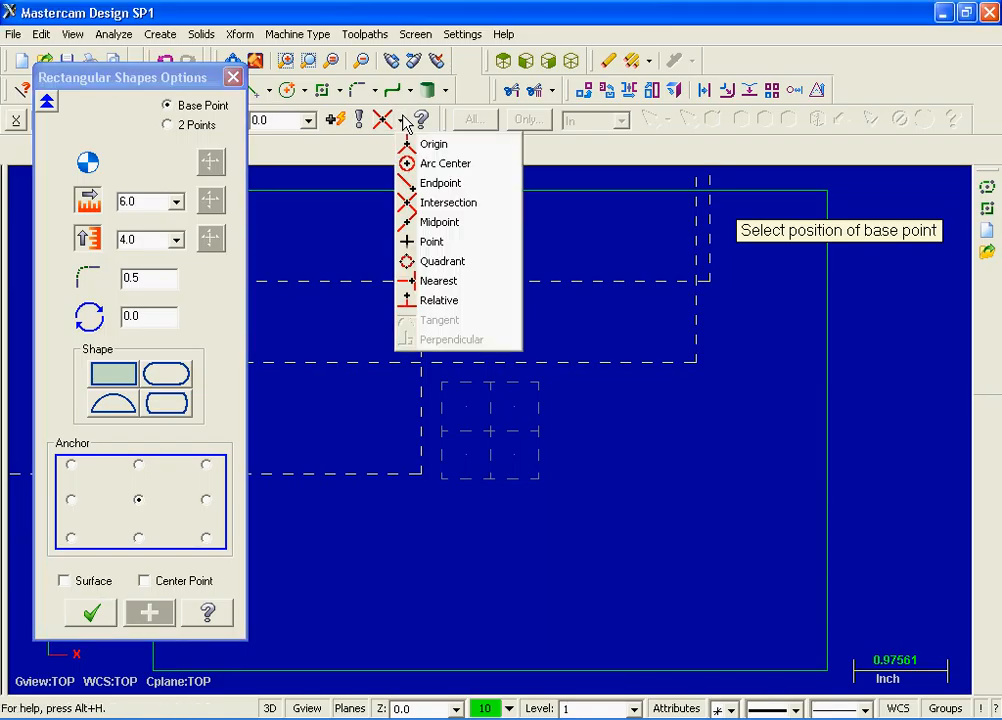
click(468, 145)
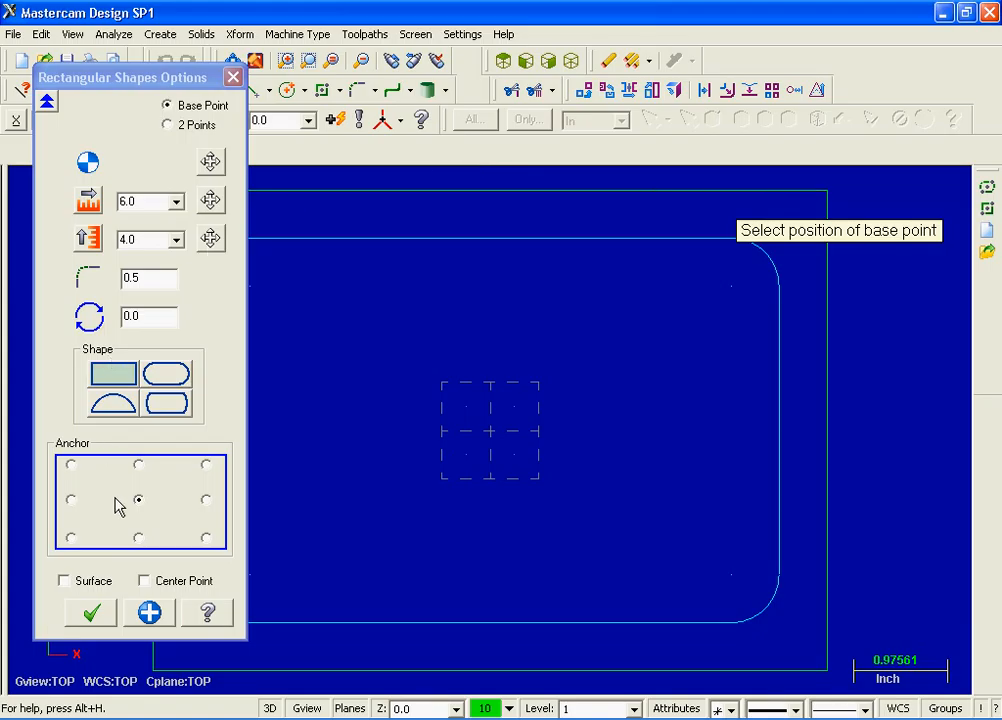
click(92, 614)
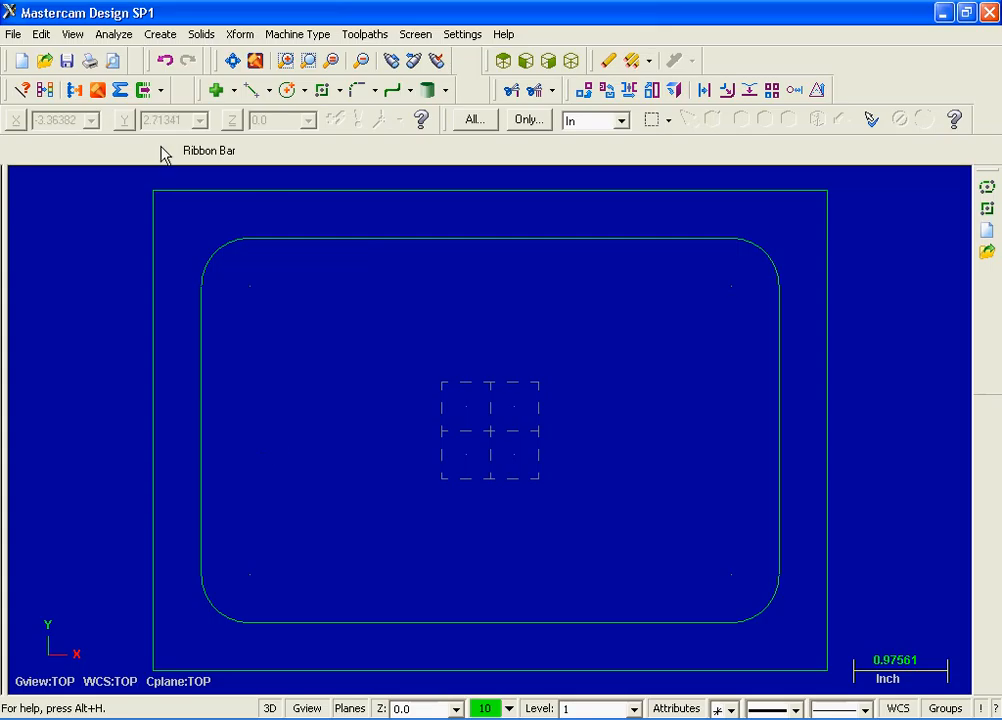
Step: Set up another rectangular shape with width 2.0 and height 1.5, keeping the 0.5 corner radius
click(162, 36)
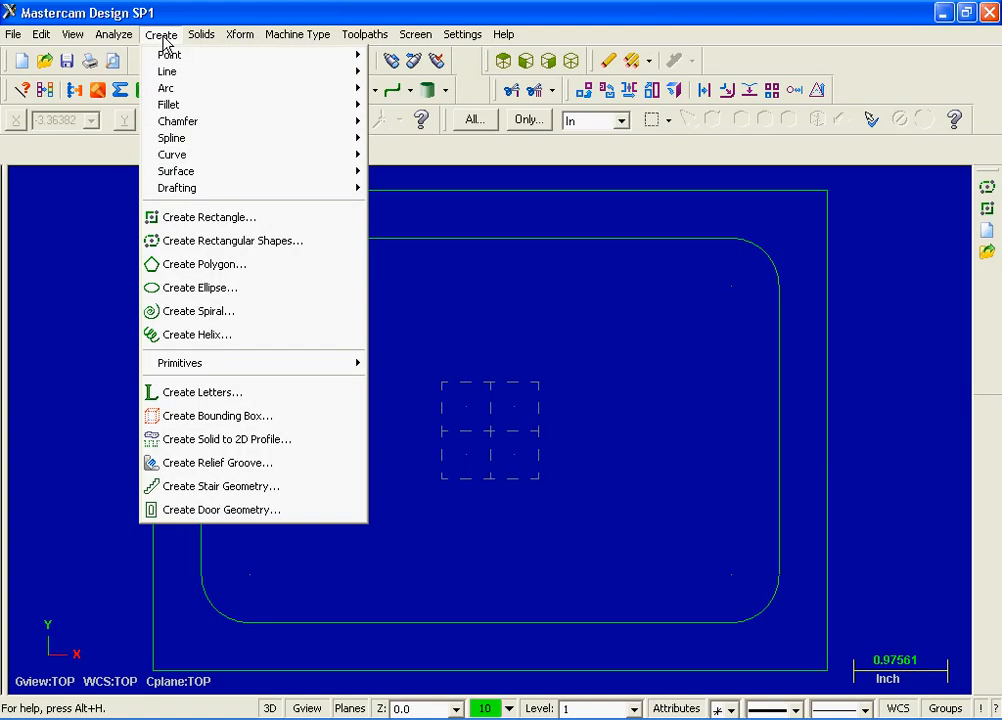
click(322, 255)
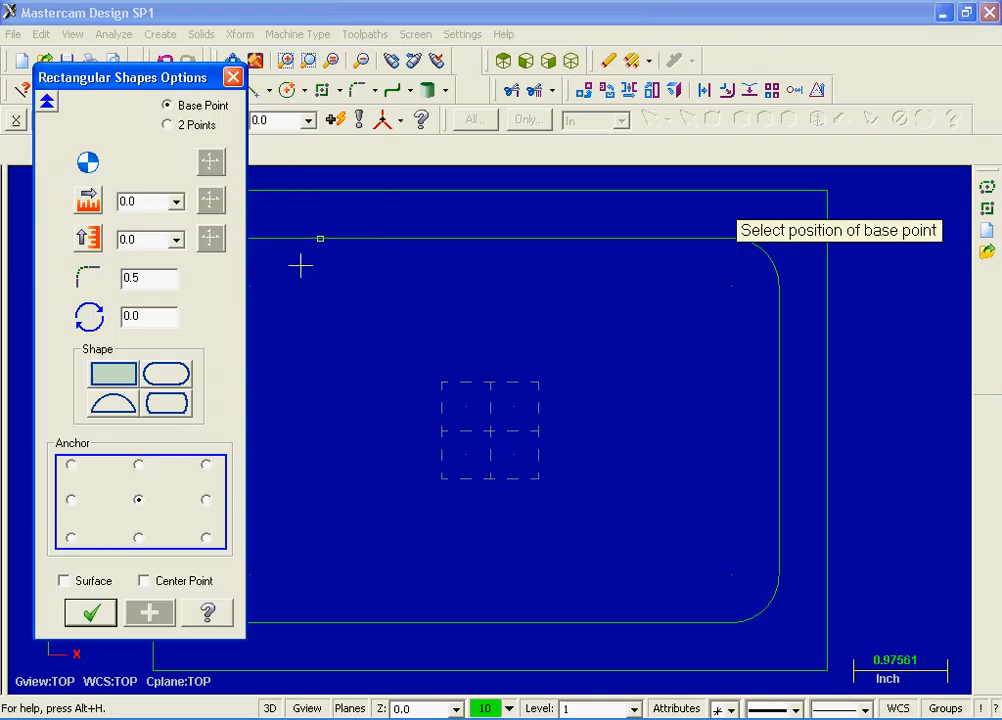
double_click(145, 201)
text(2)
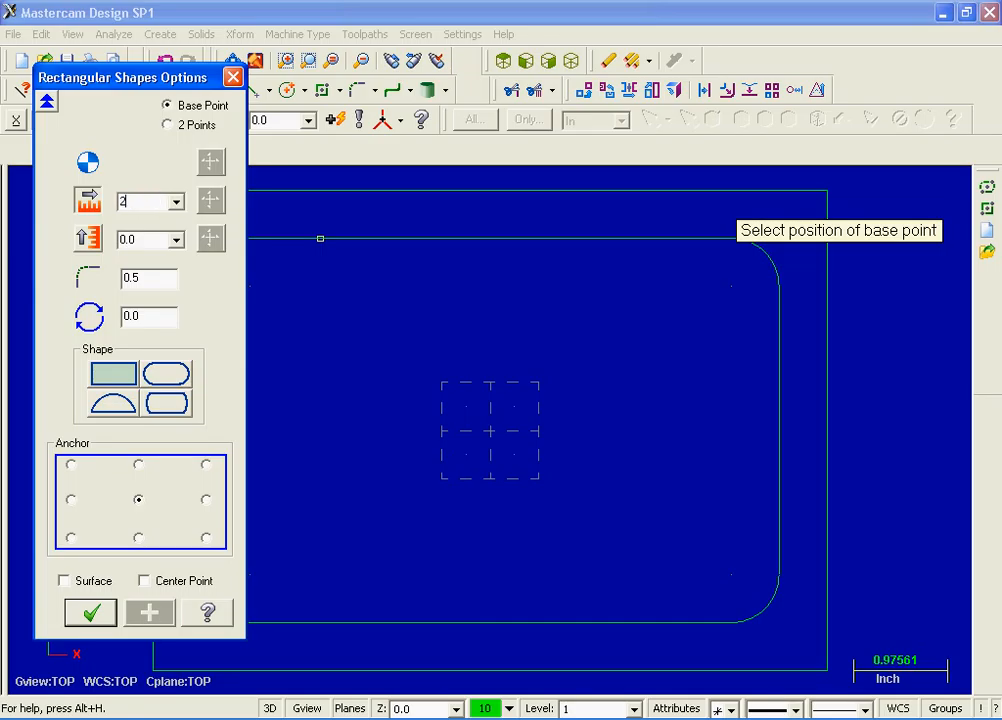
text(.0)
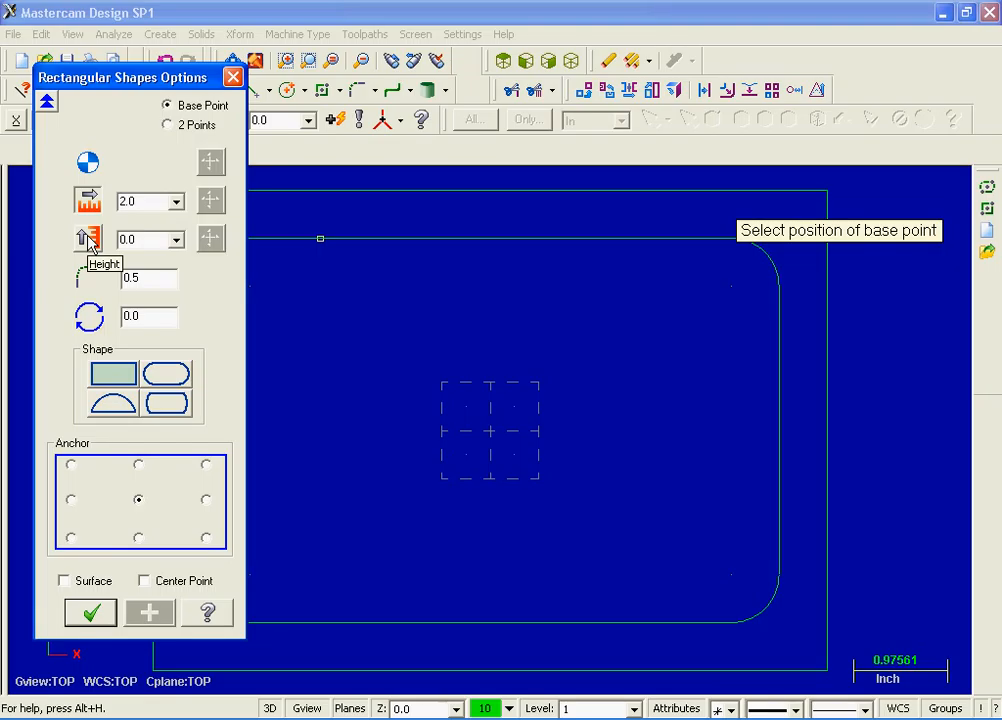
click(151, 239)
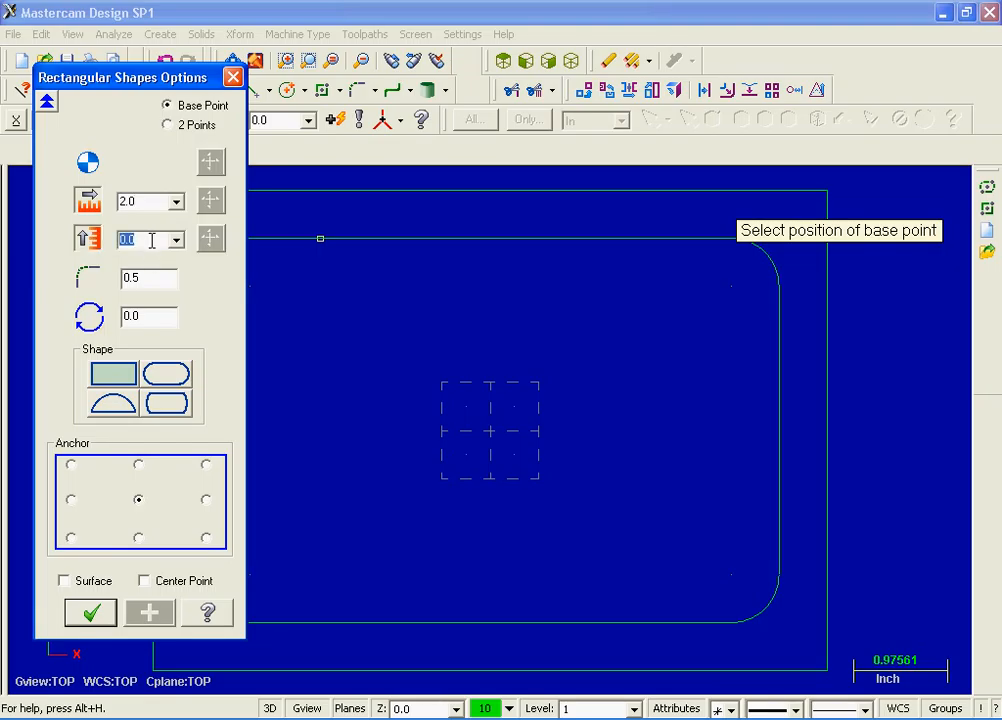
text(1.5)
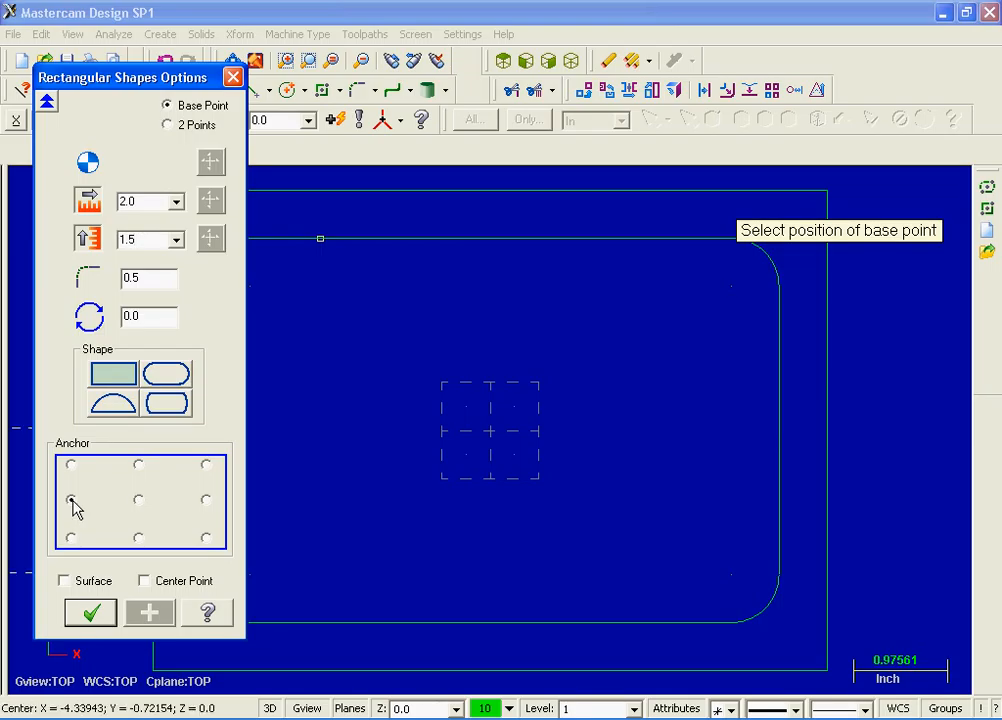
Step: Anchor the 2.0 by 1.5 shape at its left-side midpoint and place it on the midpoint of the inner rectangle's left edge
click(71, 499)
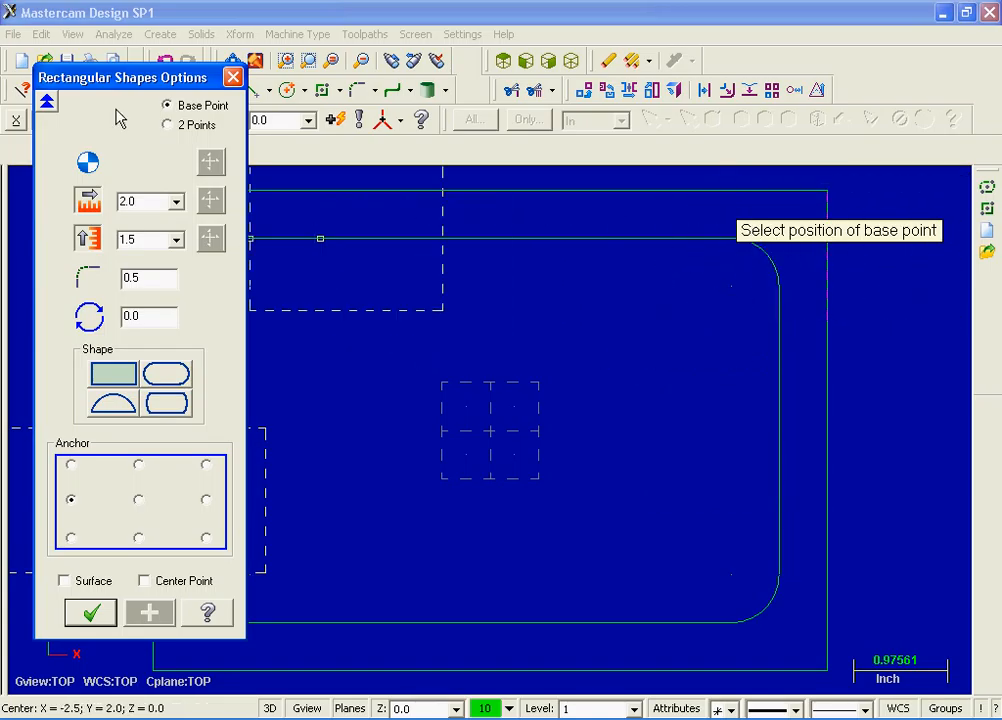
drag(121, 80, 793, 80)
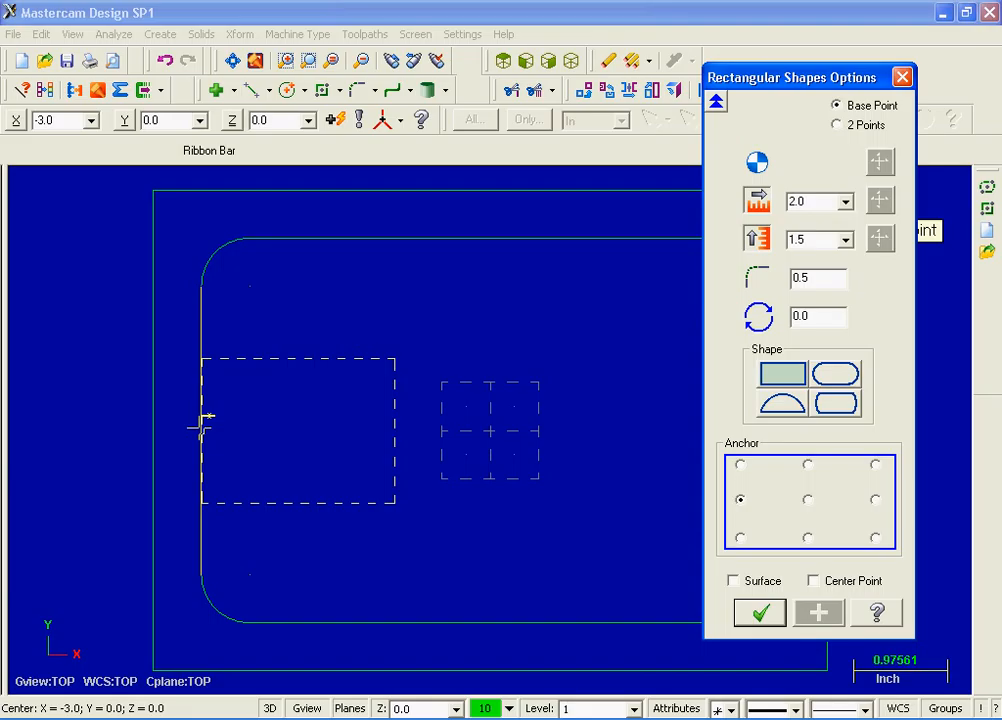
click(201, 428)
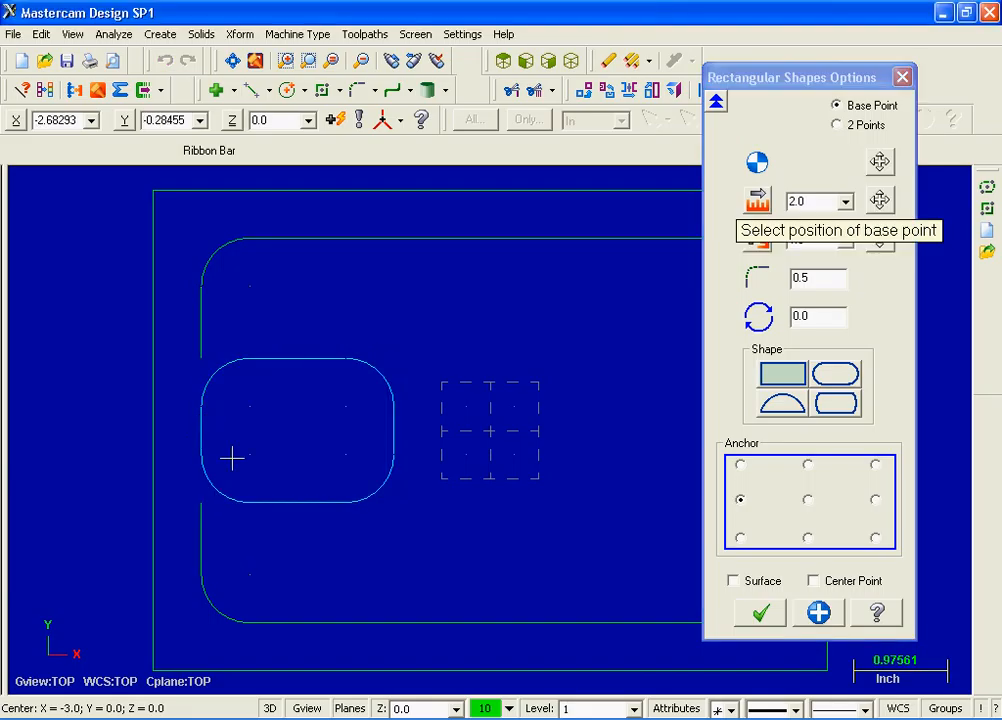
click(780, 613)
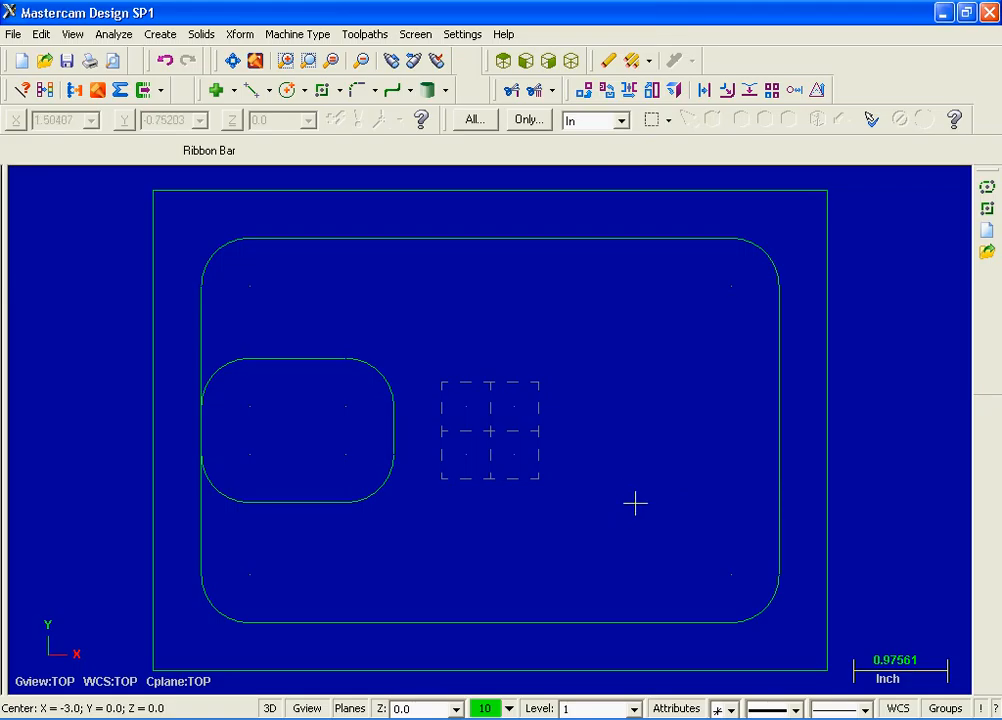
Step: Delete the left corner arcs of both rounded rectangles and the small rectangle's short left edge
click(608, 64)
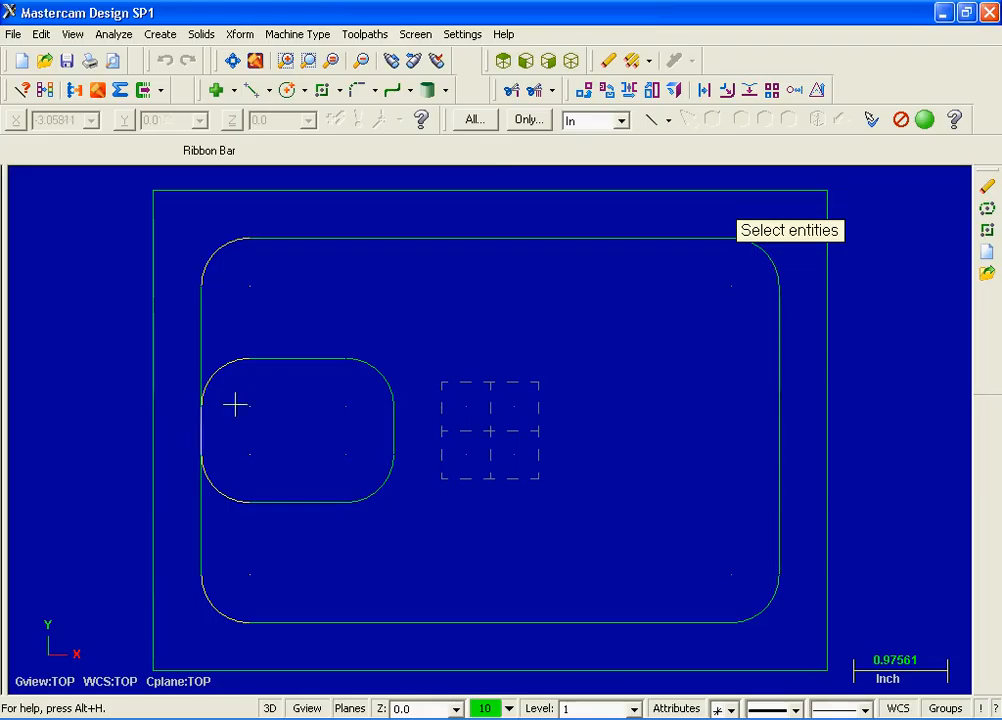
click(927, 122)
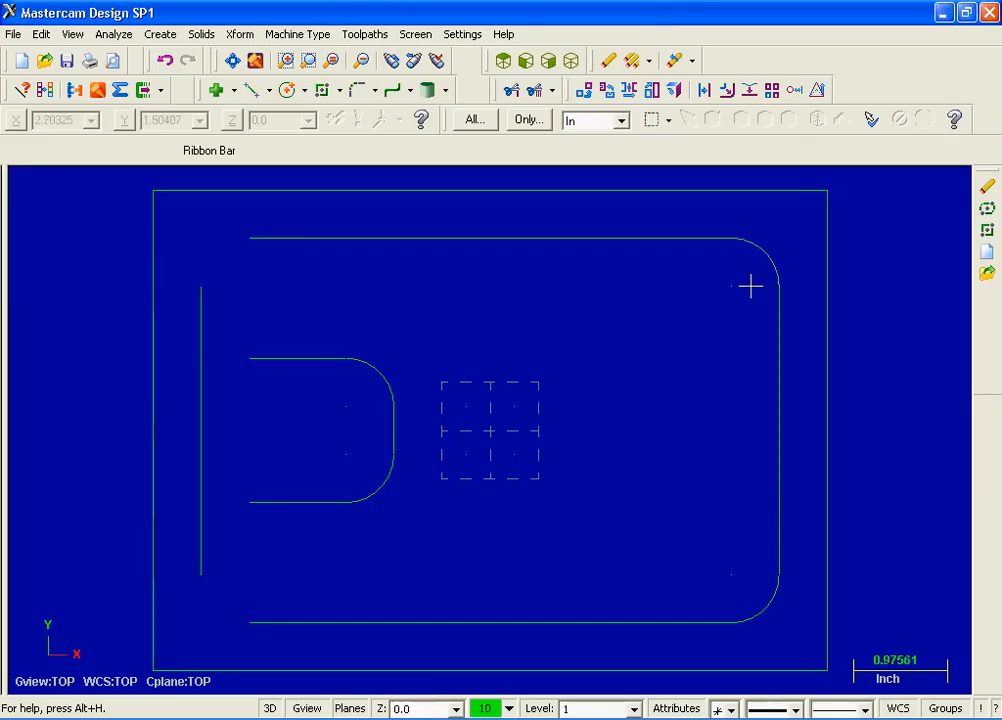
Step: Trim the inner profile's upper and lower edges with its left edge in two-entity mode to form square corners
click(41, 34)
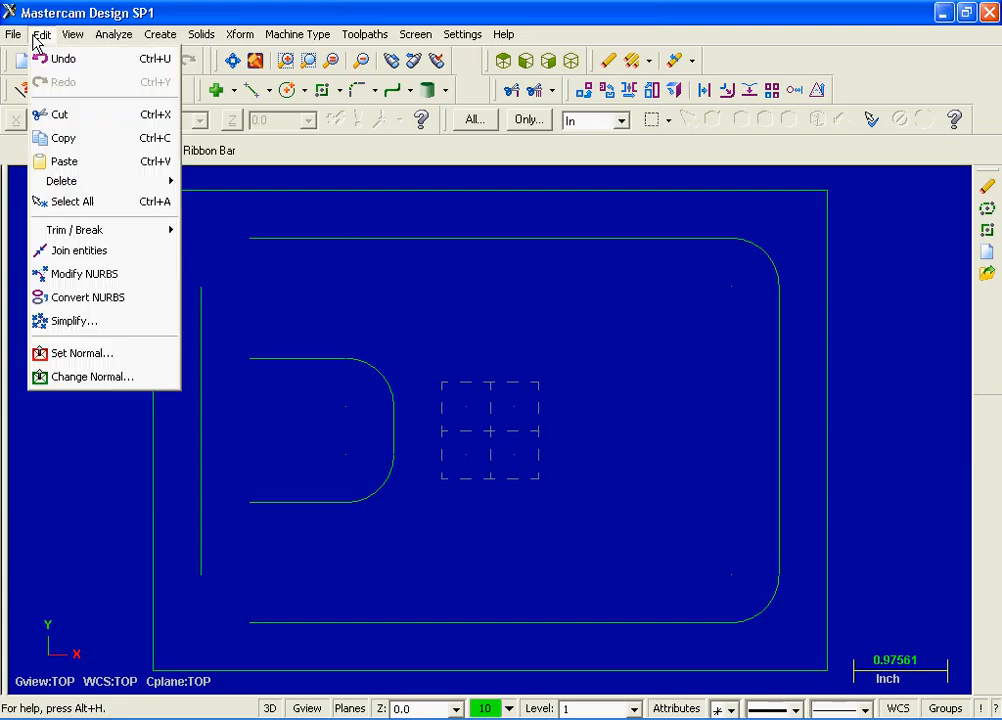
mouse_move(81, 230)
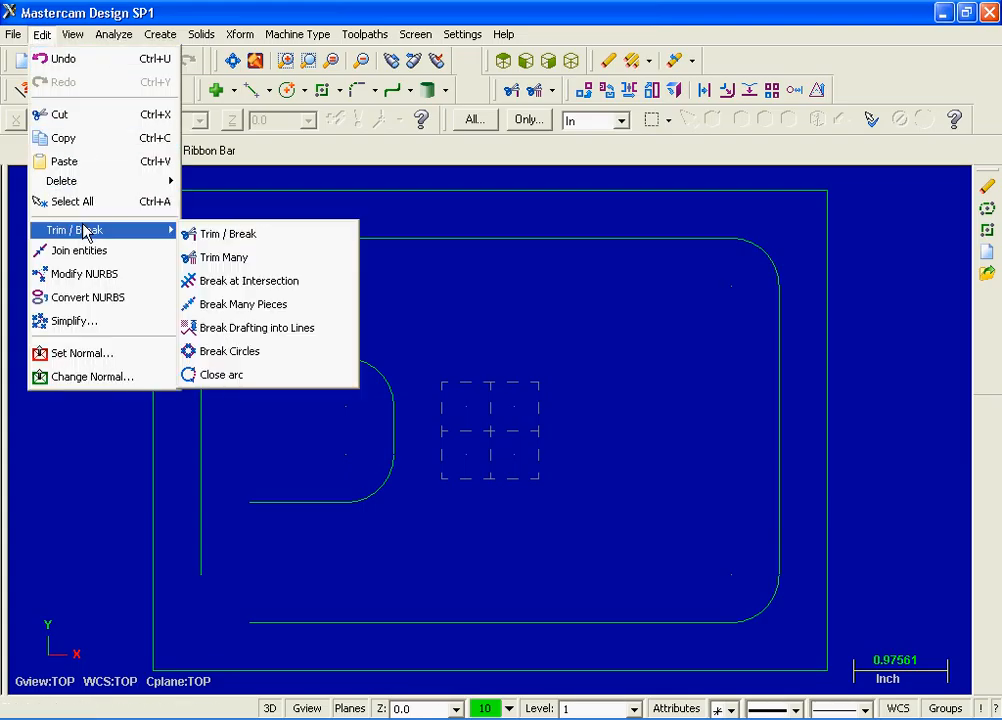
click(268, 247)
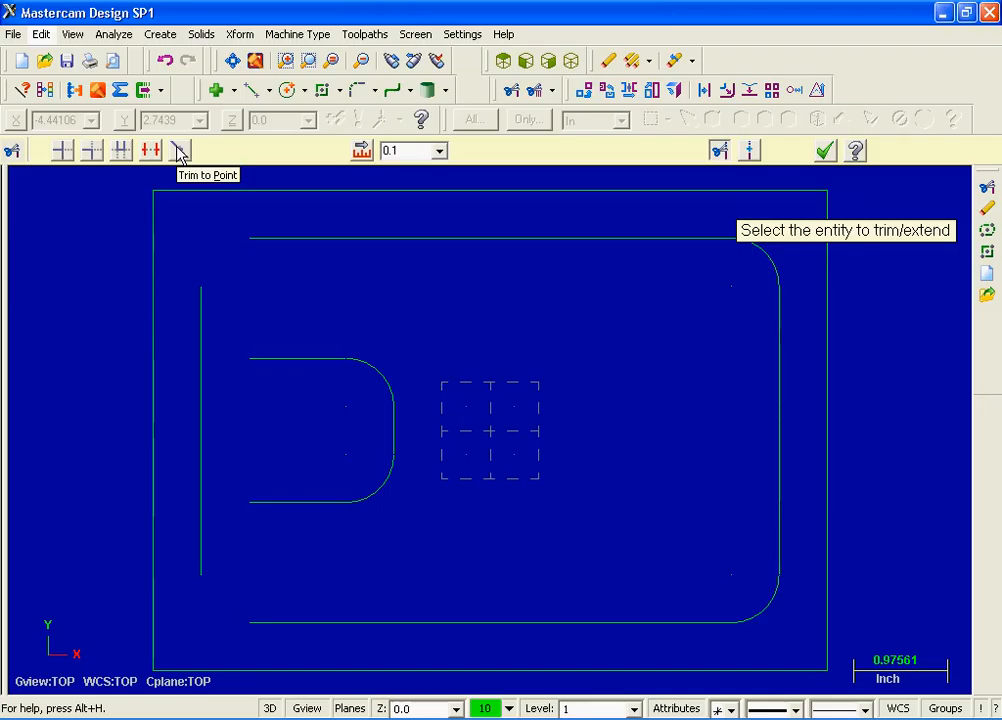
click(92, 152)
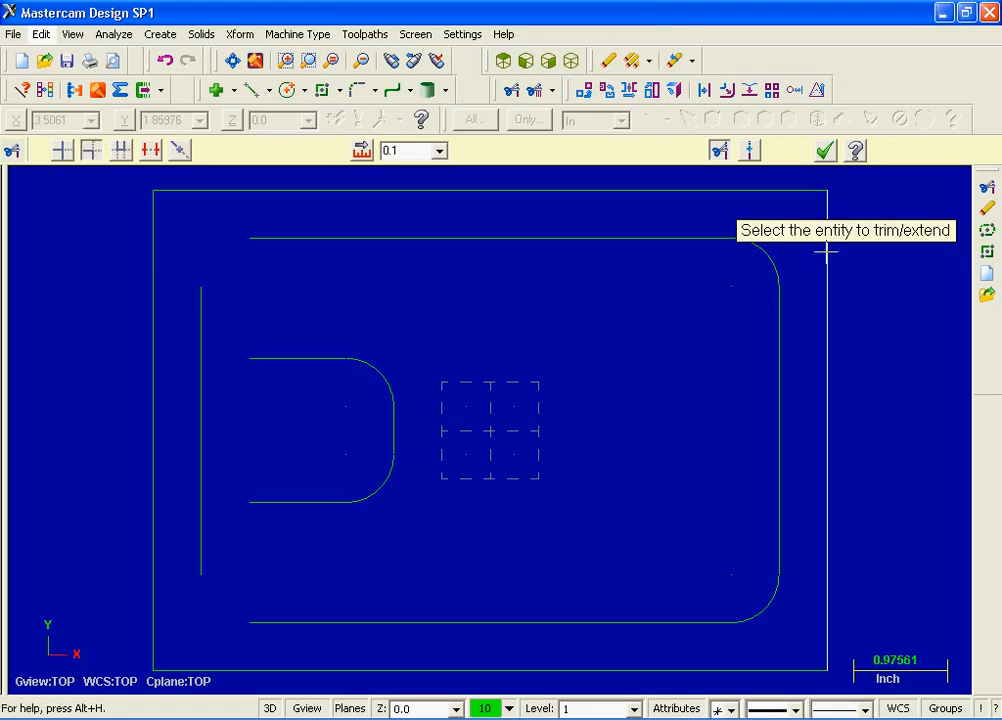
click(283, 243)
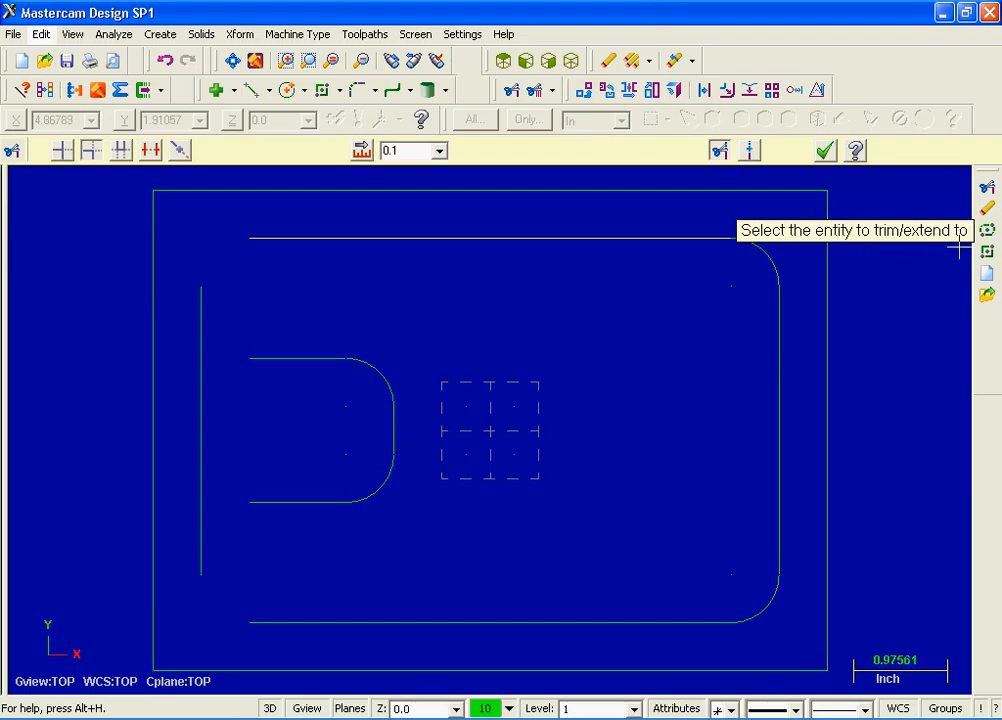
click(204, 316)
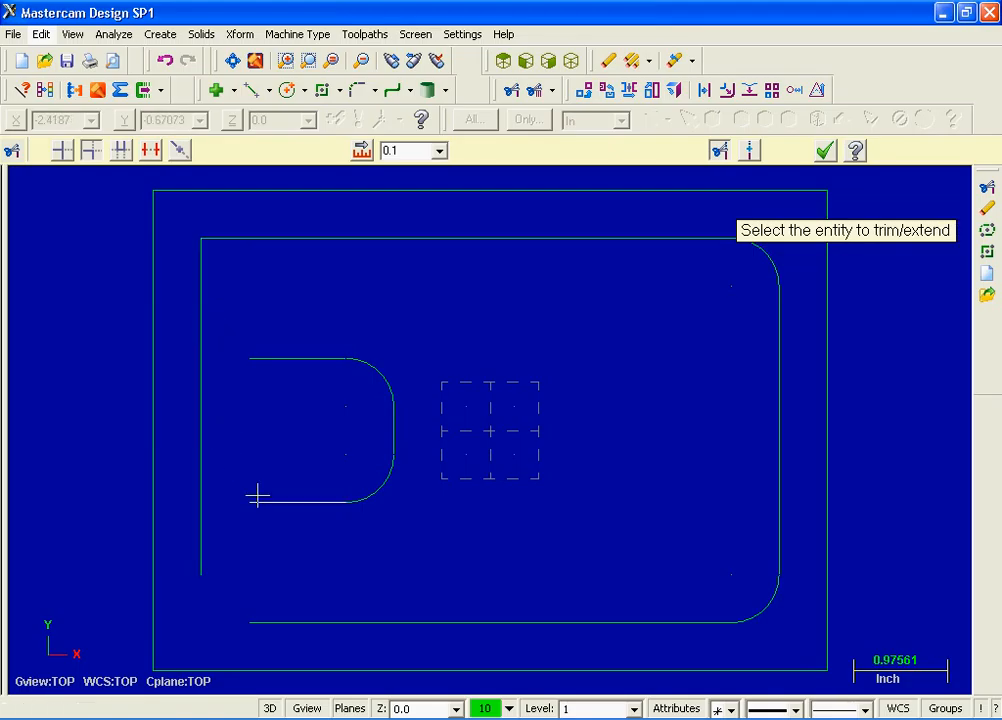
click(288, 624)
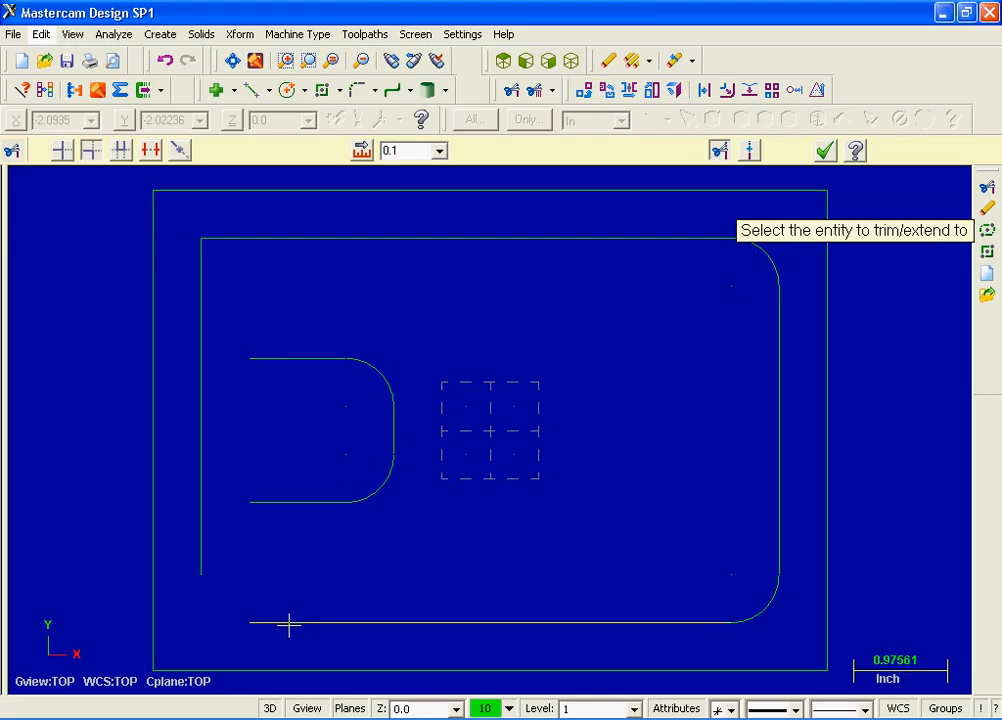
click(210, 535)
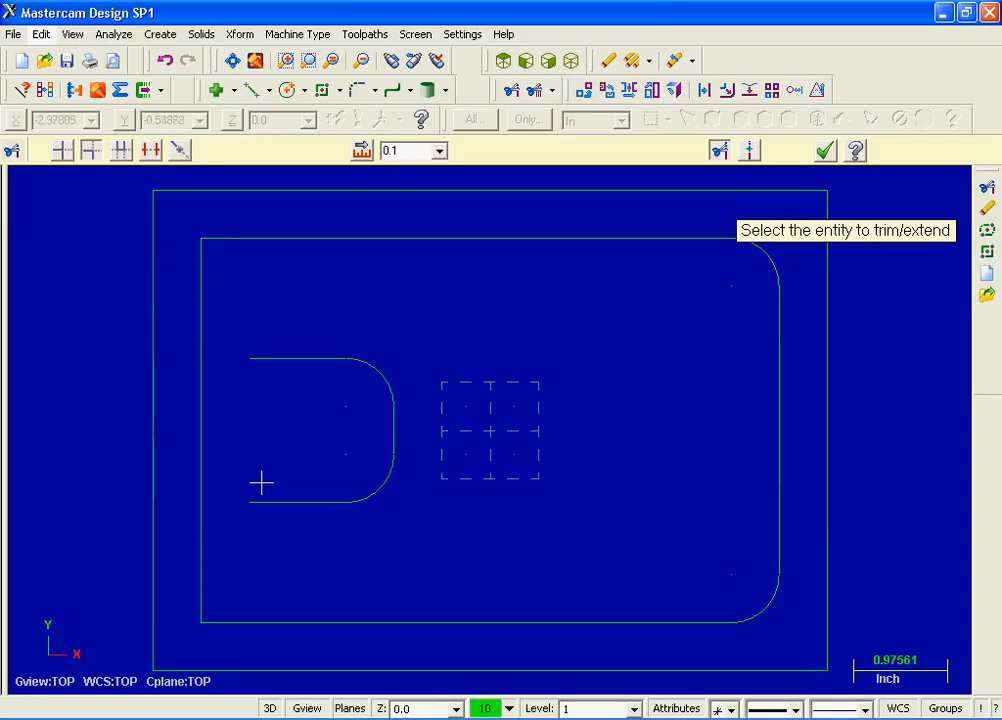
Step: Try a two-entity trim between the slot's upper line and the inner profile's left edge, and undo it
click(282, 357)
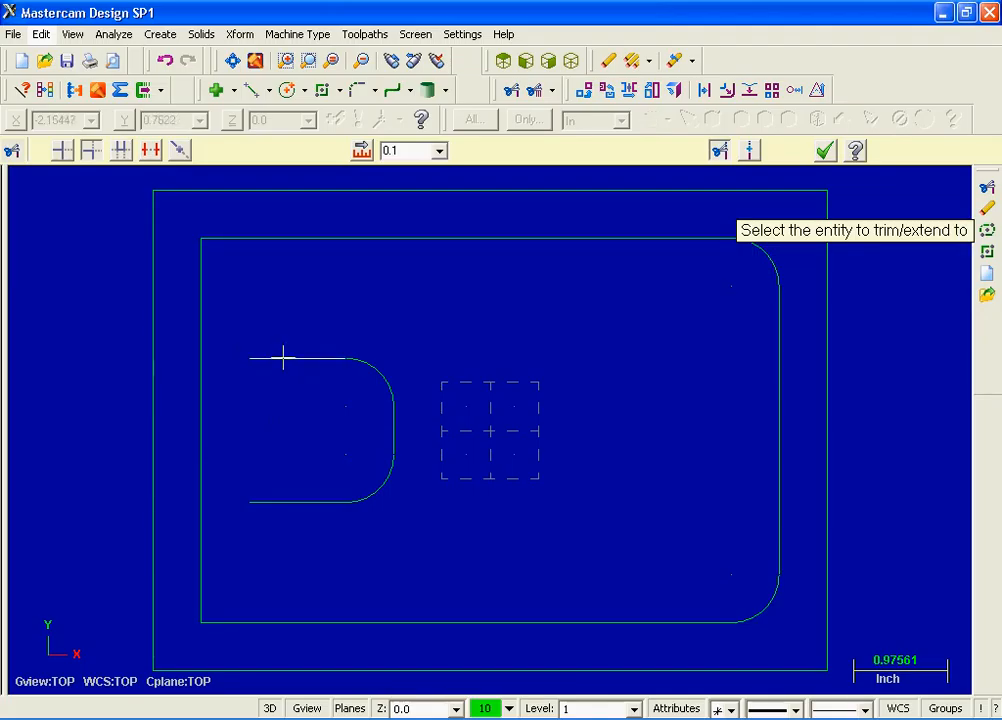
click(210, 317)
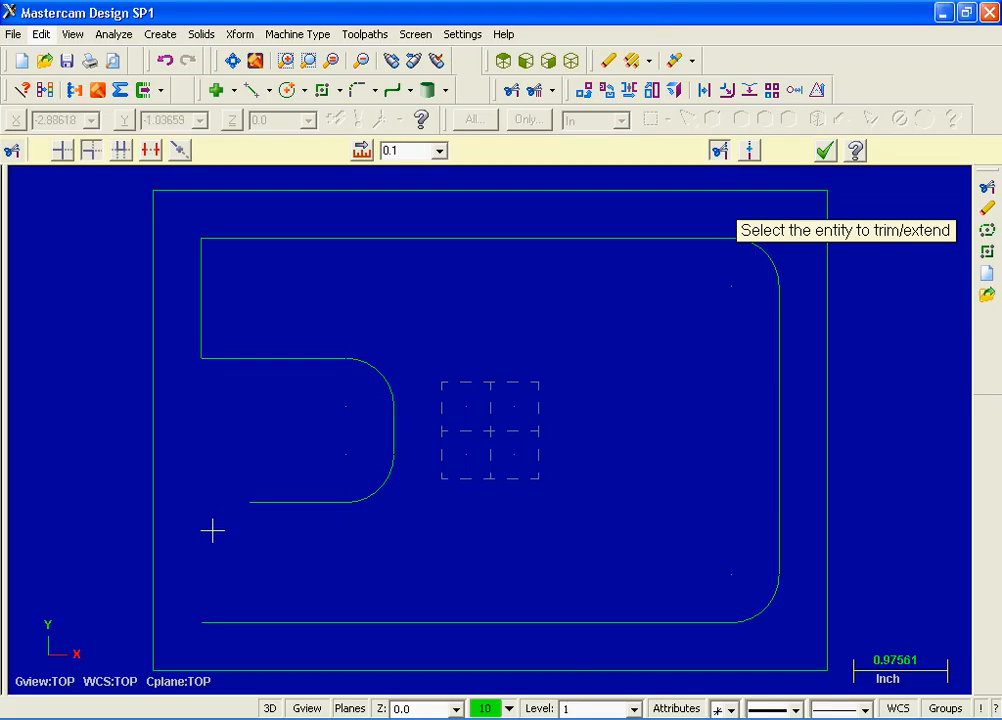
click(167, 64)
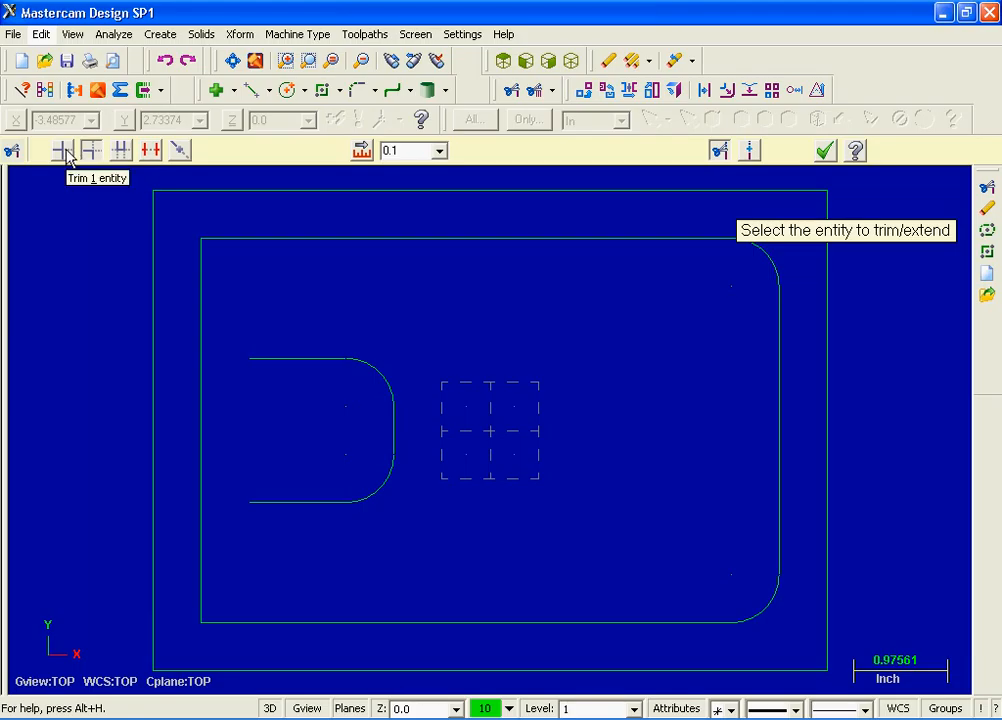
Step: Extend the slot's upper and lower lines to the inner profile's left edge using one-entity trimming
click(63, 150)
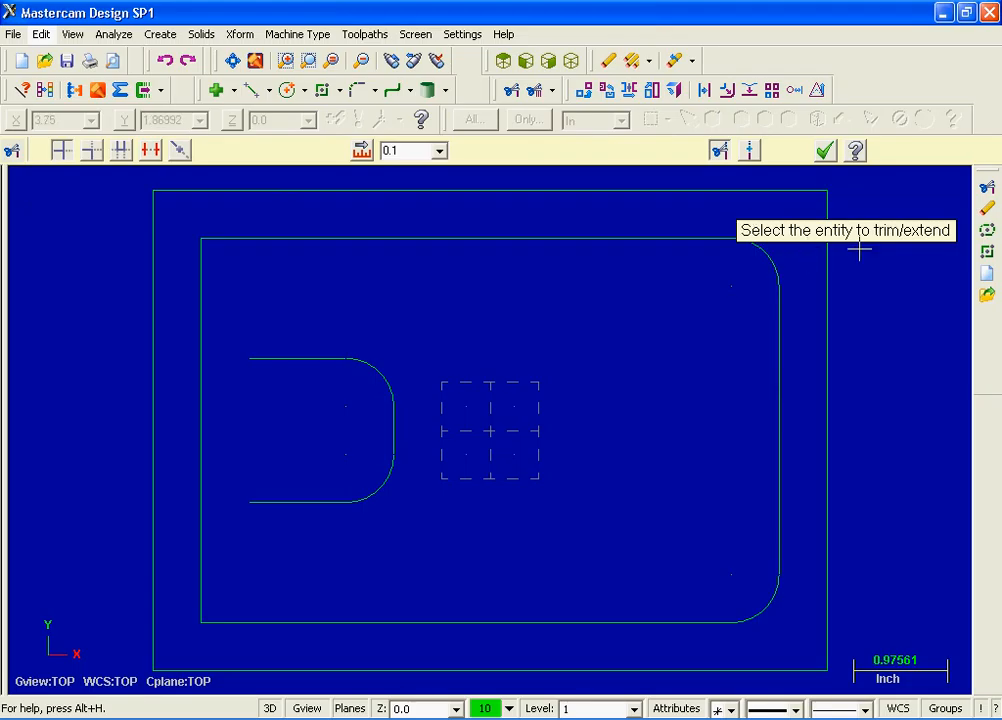
click(289, 358)
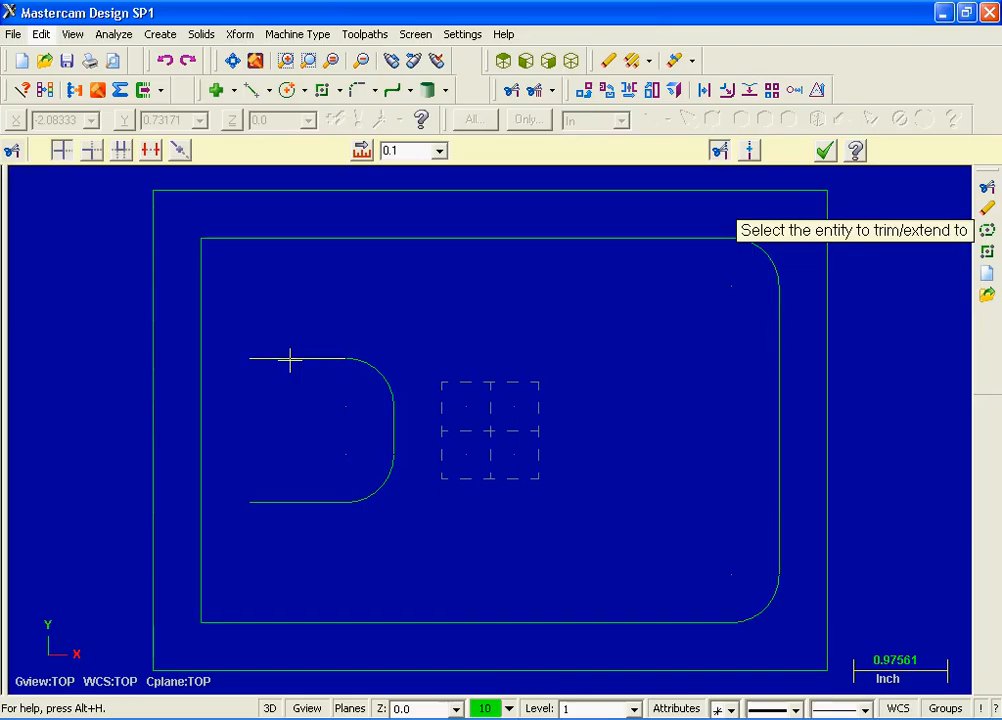
click(214, 324)
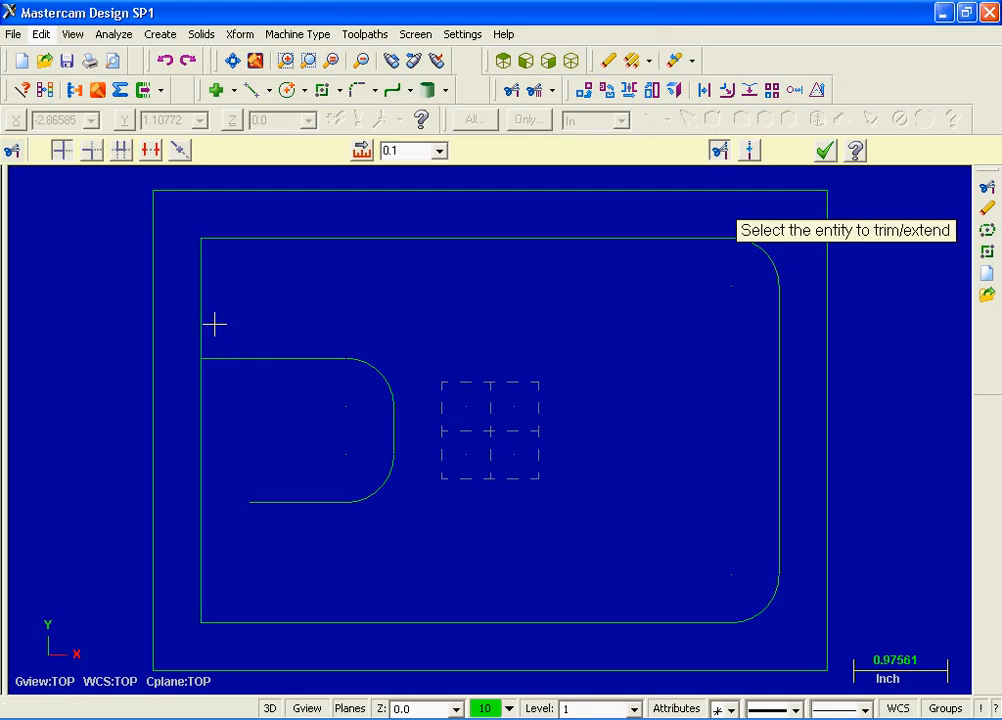
click(274, 495)
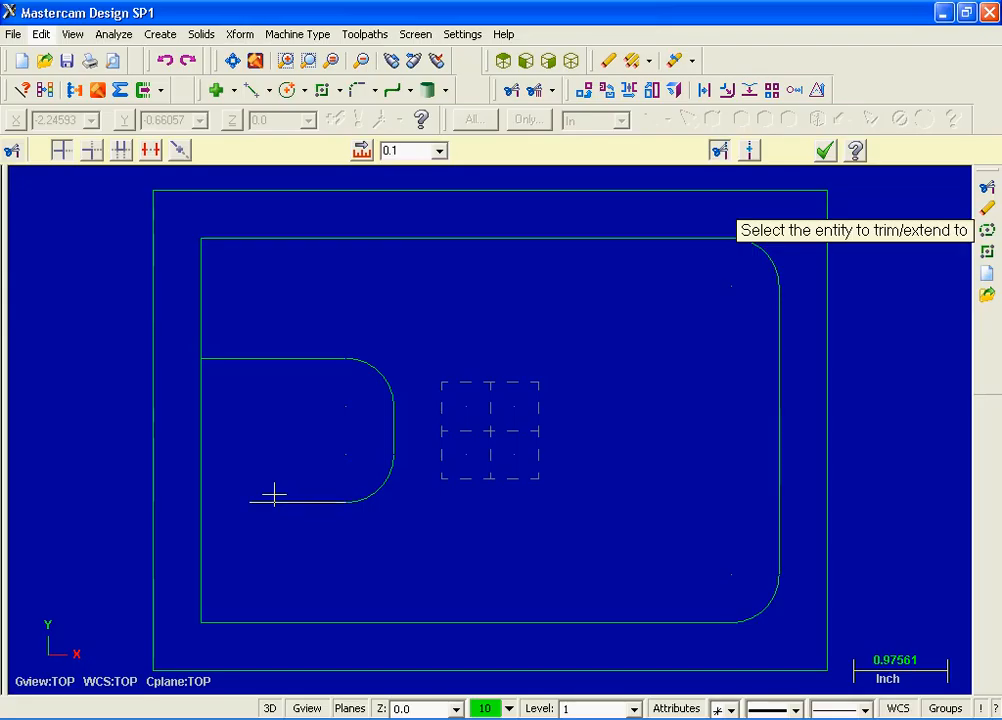
click(210, 493)
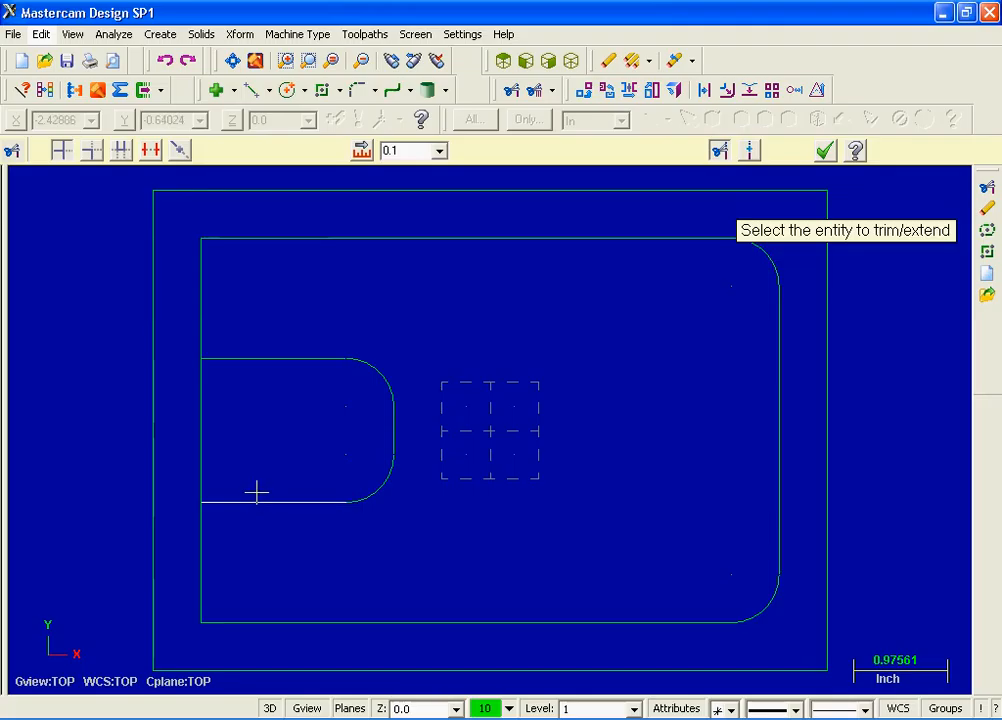
Step: Divide the inner profile's left edge to remove the segment across the slot opening, and finish trimming
click(151, 150)
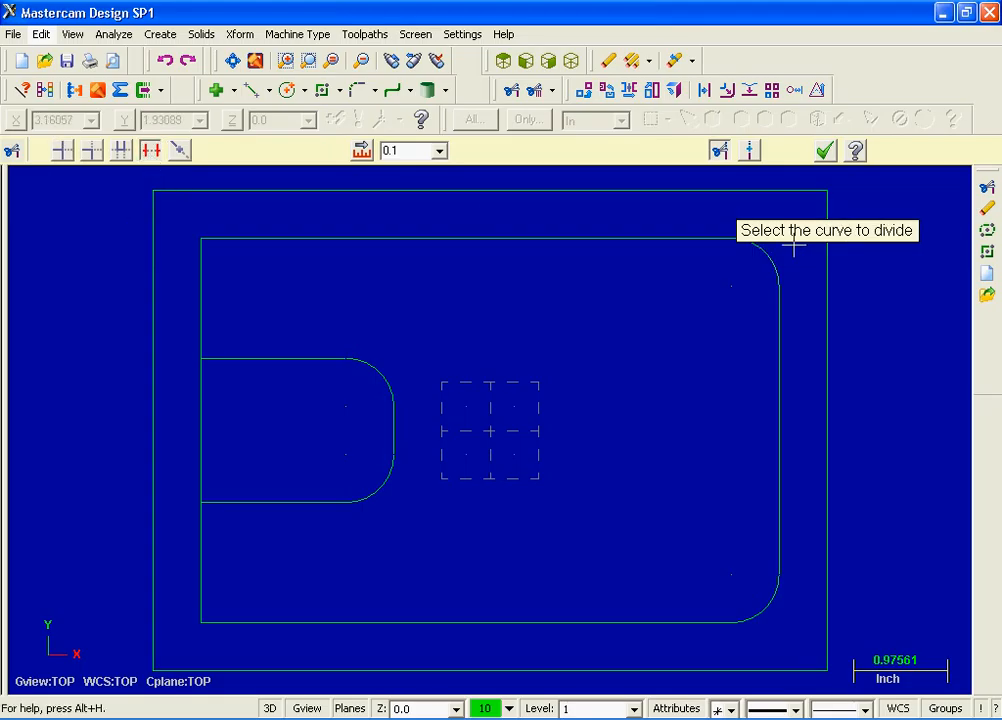
click(207, 426)
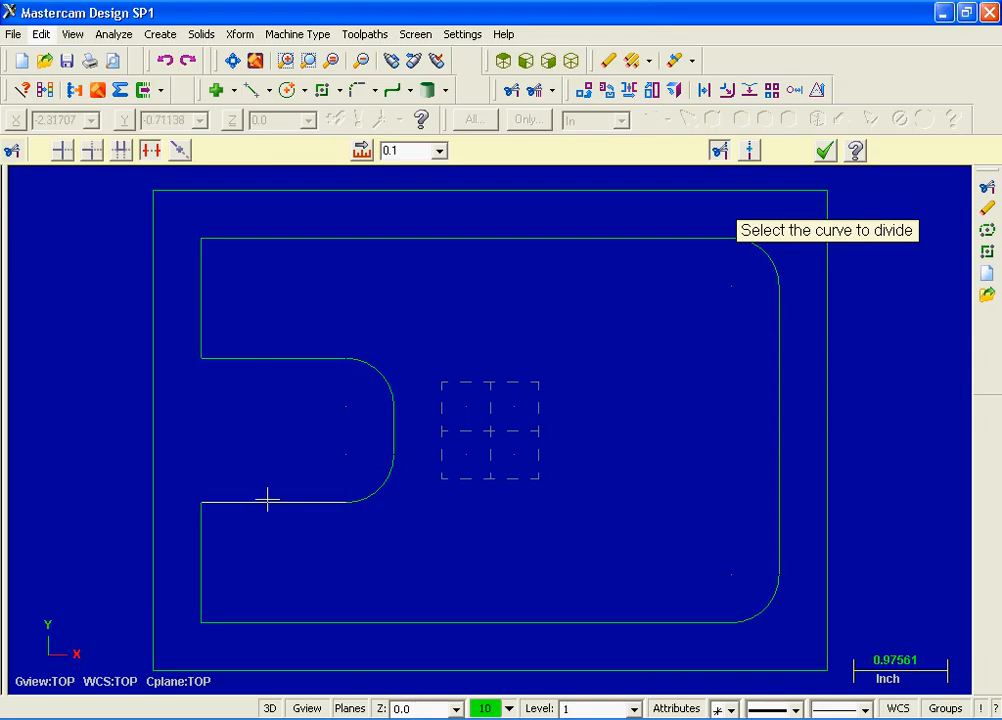
click(825, 151)
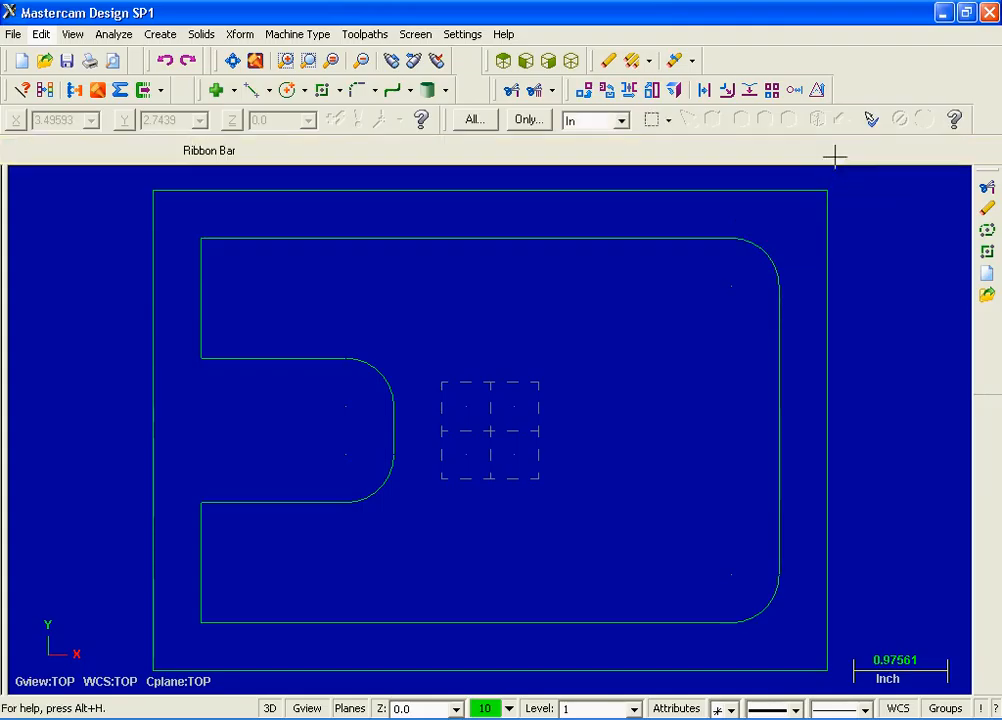